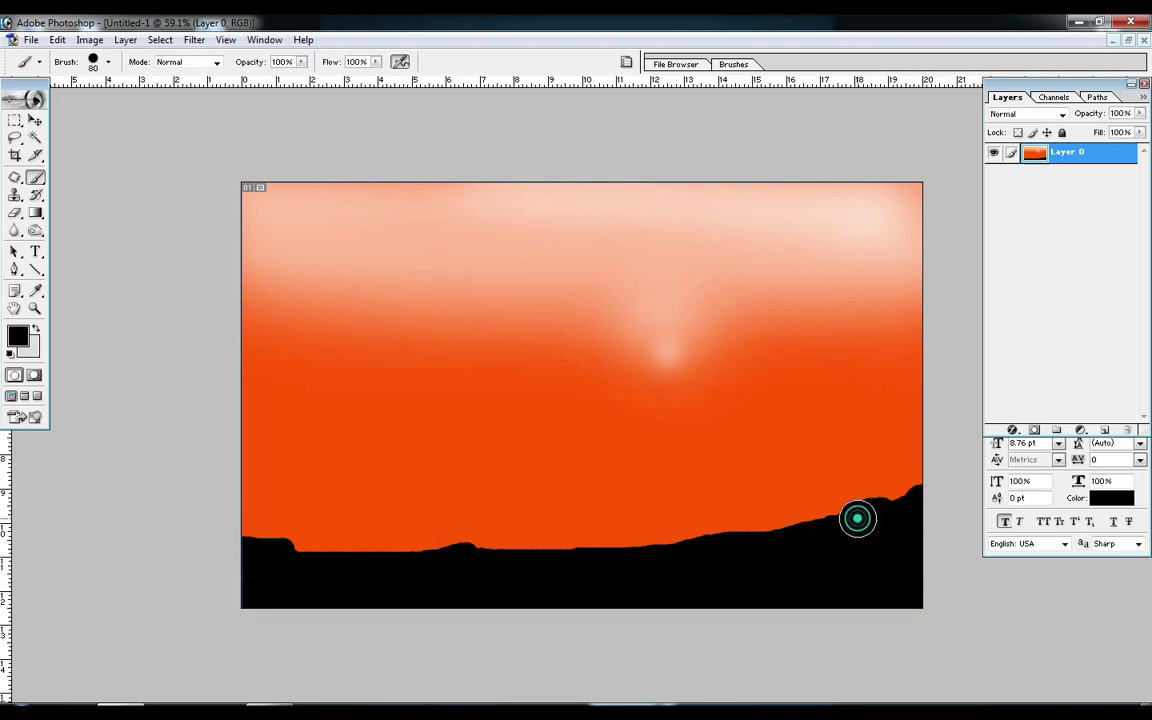
Step: Paint a solid black cliff silhouette down the left side of the sky, refining its edge with a size 20 brush
mouse_move(287, 185)
mouse_down()
mouse_move(298, 255)
mouse_move(316, 182)
mouse_move(306, 208)
mouse_move(337, 336)
mouse_move(332, 372)
mouse_move(202, 434)
mouse_move(312, 420)
mouse_move(313, 332)
mouse_move(269, 203)
mouse_move(269, 332)
mouse_move(296, 375)
mouse_up()
key(bracketleft)
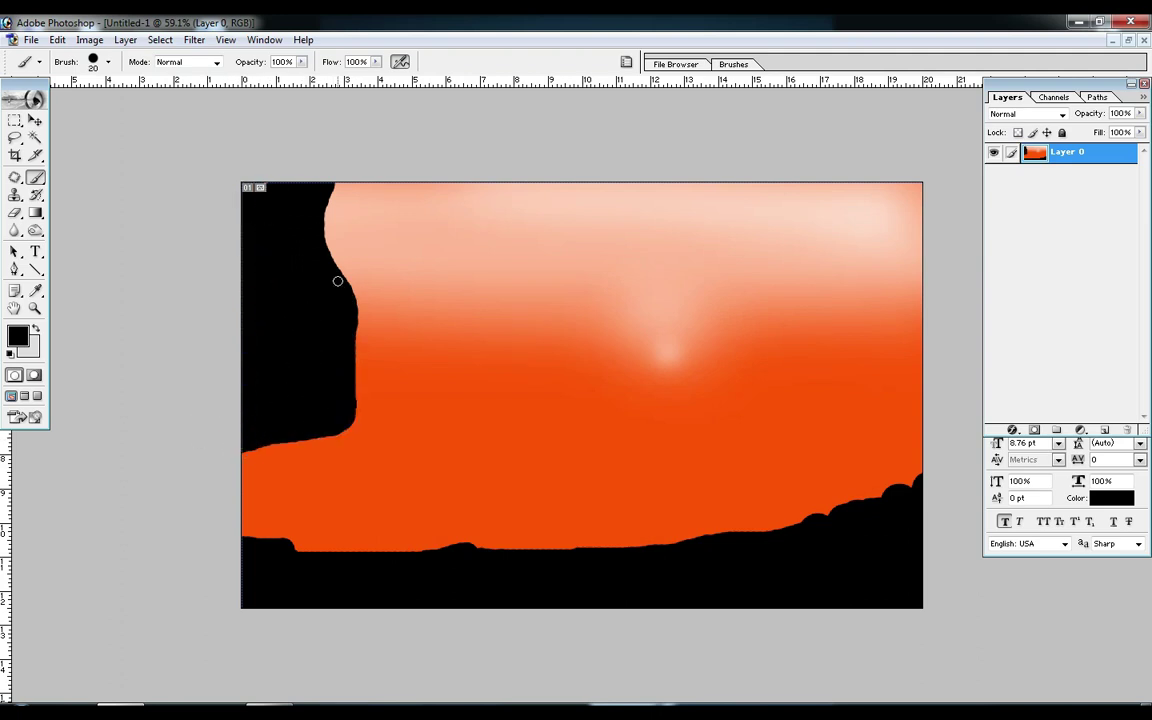
mouse_move(336, 262)
mouse_down()
mouse_move(371, 291)
mouse_move(363, 379)
mouse_move(334, 269)
mouse_move(356, 299)
mouse_move(345, 334)
mouse_move(334, 322)
mouse_move(327, 374)
mouse_up()
key(ctrl+plus)
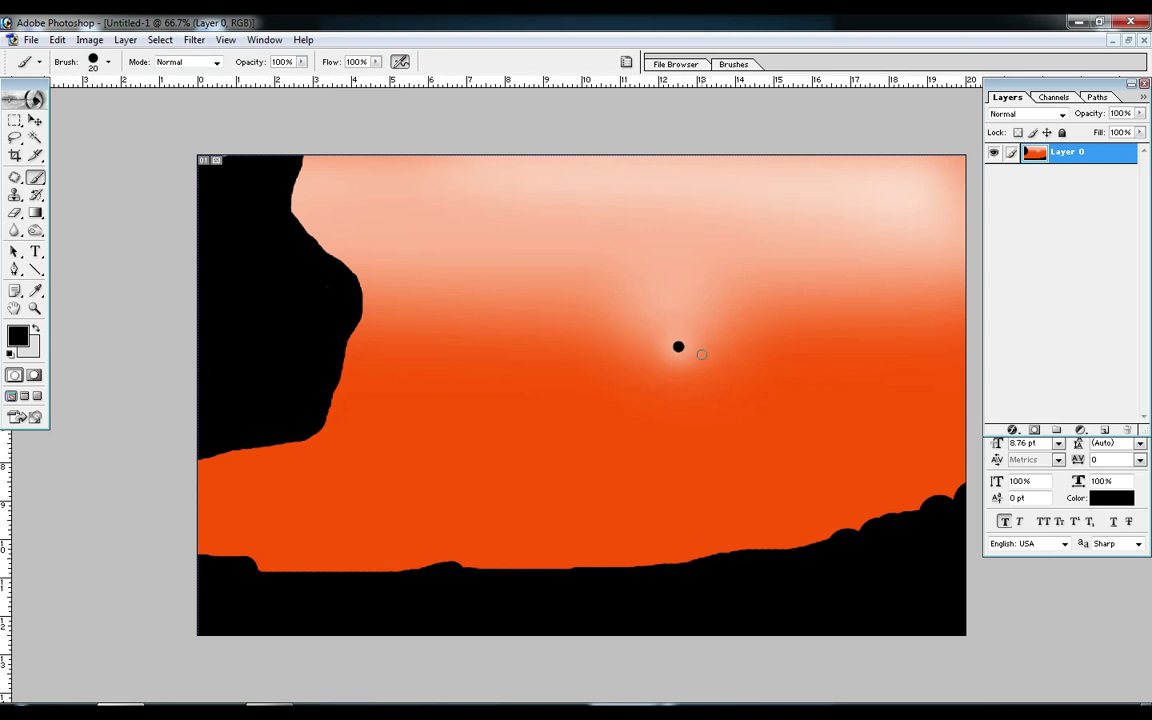
Step: Paint a faint black band along the ground's upper edge at 16% opacity and 27% flow with a size 50 brush
drag(301, 62, 232, 90)
drag(376, 62, 317, 90)
key(bracketright)
key(bracketright)
key(bracketright)
mouse_move(190, 542)
mouse_down()
mouse_move(302, 554)
mouse_move(546, 553)
mouse_move(808, 527)
mouse_move(937, 486)
mouse_up()
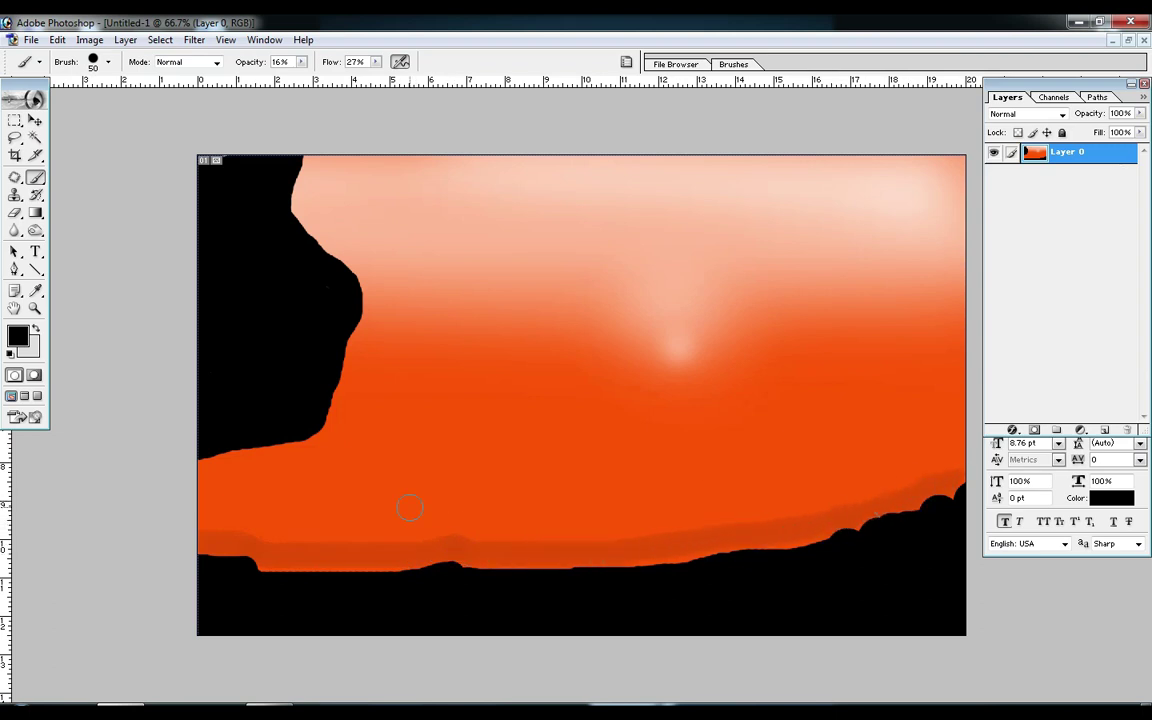
drag(203, 495, 409, 491)
key(ctrl+z)
Step: Choose a soft, larger brush and paint blurred dark streaks across the lower orange area above the ground
right_click(397, 268)
double_click(495, 405)
key(bracketright)
key(bracketright)
key(bracketright)
key(bracketright)
key(bracketright)
key(bracketright)
key(bracketright)
mouse_move(197, 507)
mouse_down()
mouse_move(748, 473)
mouse_move(968, 441)
mouse_up()
drag(209, 480, 861, 468)
drag(203, 488, 857, 470)
Step: Paint soft dark shading along the cliff's edge and dark cloud bands on both sides of the glow, brush size up to 100
key(bracketleft)
key(bracketleft)
key(bracketleft)
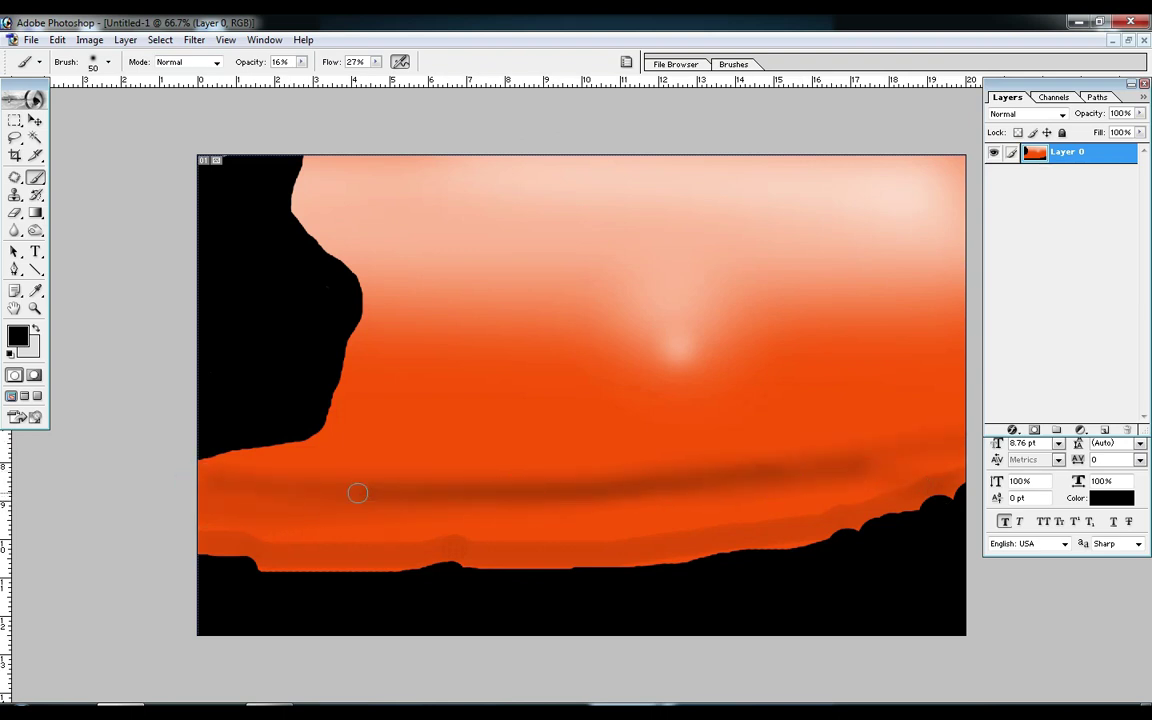
key(bracketright)
key(bracketright)
key(bracketright)
mouse_move(305, 212)
mouse_down()
mouse_move(342, 239)
mouse_move(370, 348)
mouse_move(860, 280)
mouse_move(396, 333)
mouse_move(255, 476)
mouse_move(455, 362)
mouse_move(417, 364)
mouse_up()
key(bracketright)
key(bracketright)
mouse_move(417, 365)
mouse_down()
mouse_move(607, 365)
mouse_move(355, 350)
mouse_move(427, 380)
mouse_move(600, 318)
mouse_move(850, 320)
mouse_move(705, 330)
mouse_up()
mouse_move(759, 398)
mouse_down()
mouse_move(728, 349)
mouse_move(683, 387)
mouse_move(397, 380)
mouse_move(566, 352)
mouse_move(606, 377)
mouse_move(960, 354)
mouse_move(770, 322)
mouse_move(842, 305)
mouse_up()
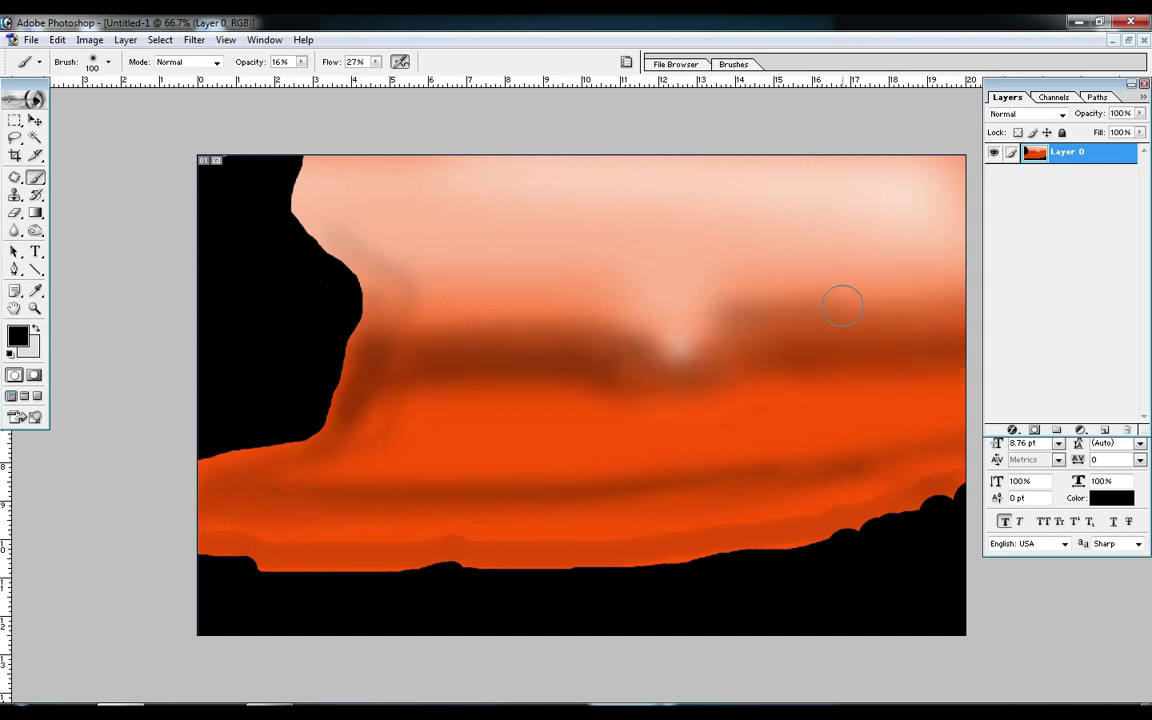
Step: Set the foreground colour to bright red, dab a red sun on the glow and add faint red strokes beside it
click(36, 290)
click(18, 336)
drag(257, 530, 256, 351)
click(238, 348)
key(Return)
click(677, 334)
key(bracketright)
key(bracketright)
drag(698, 298, 787, 284)
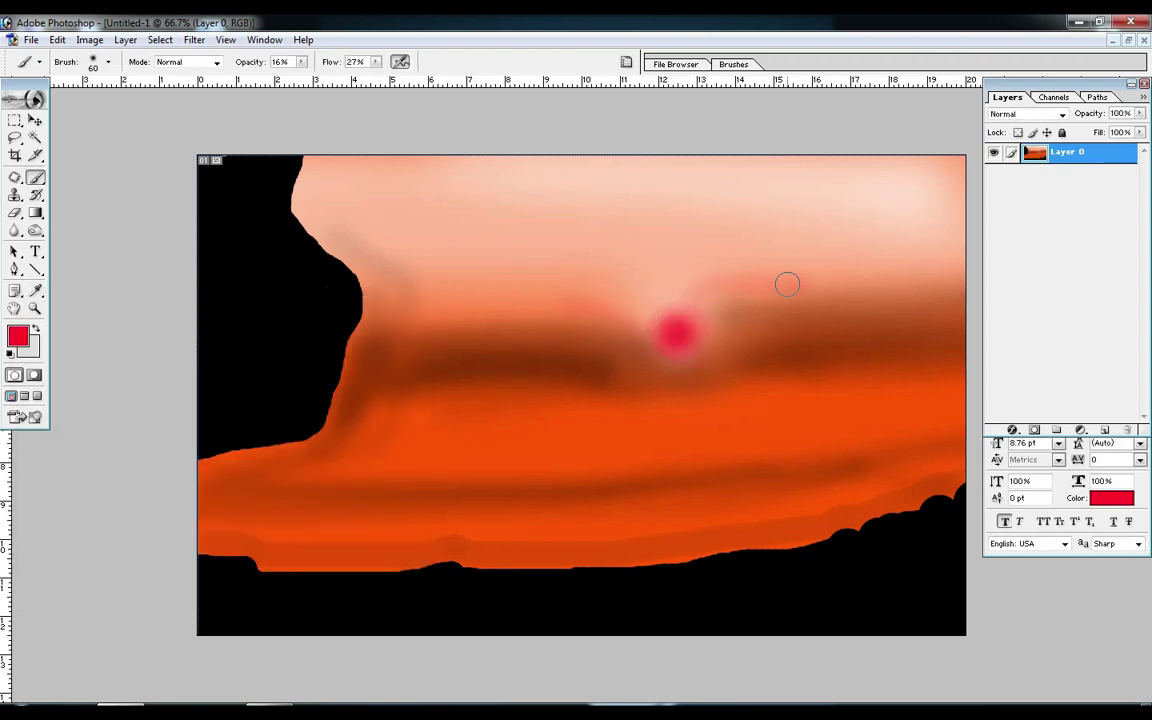
Step: Raise the brush to 44% opacity and 53% flow and paint a red line over the dark clouds and beneath the sun
drag(301, 62, 316, 78)
click(375, 62)
drag(386, 77, 397, 77)
mouse_move(612, 311)
mouse_down()
mouse_move(460, 311)
mouse_move(960, 284)
mouse_up()
Step: Paint broader red strokes beside the sun and along the undersides of both dark cloud bands, enlarging the brush up to 100
key(bracketright)
key(bracketright)
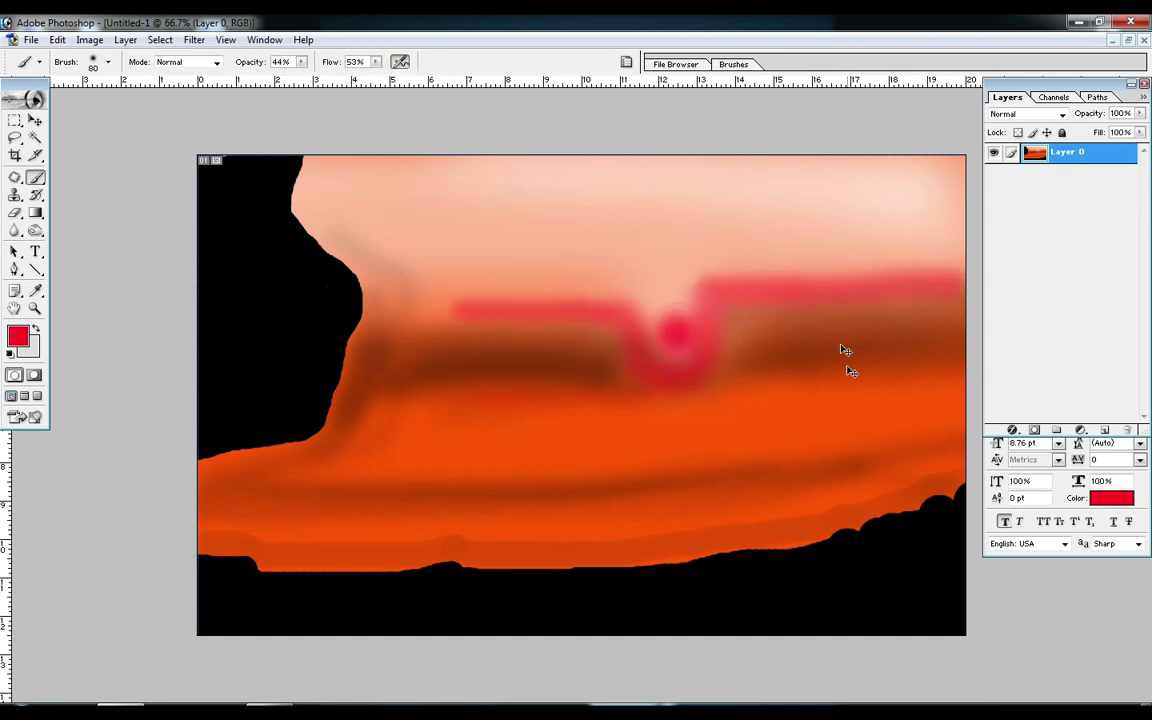
drag(740, 305, 962, 366)
key(bracketright)
key(bracketright)
mouse_move(720, 368)
mouse_down()
mouse_move(722, 316)
mouse_move(516, 397)
mouse_move(374, 401)
mouse_up()
drag(607, 303, 419, 301)
Step: Lower the brush to 23% opacity and 38% flow and undo the last red stroke
drag(301, 62, 301, 77)
drag(375, 62, 360, 90)
key(ctrl+z)
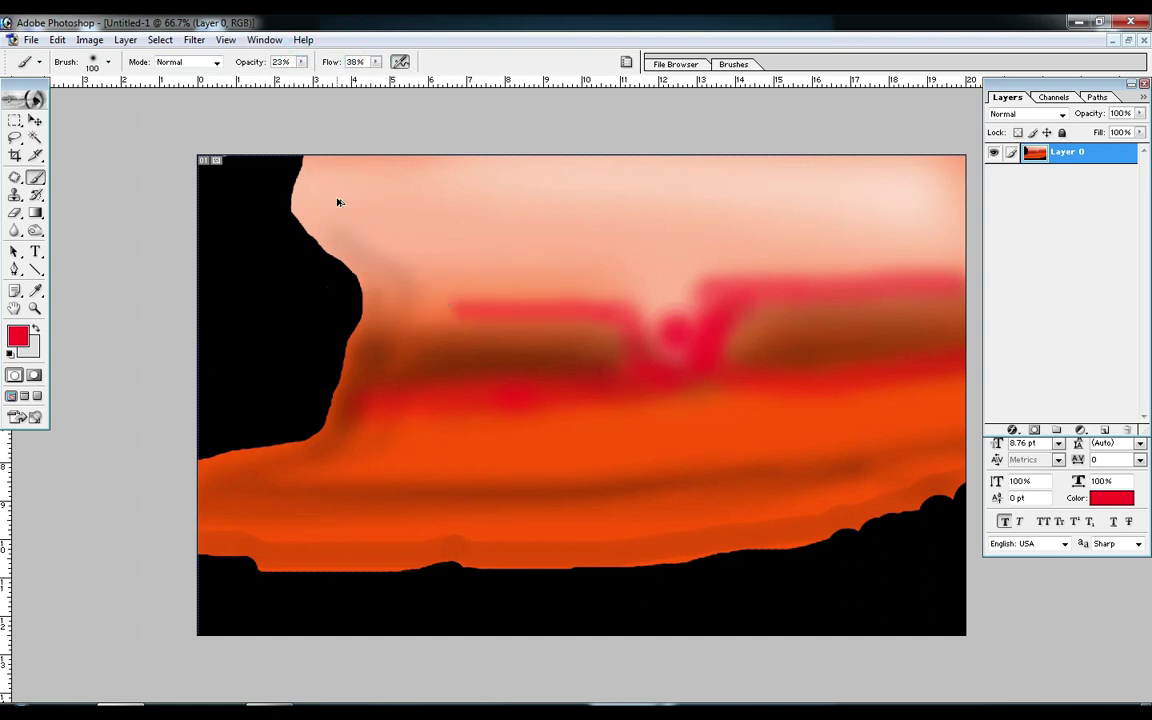
Step: Set the foreground colour to white and paint a glowing white sun over the red spot with a size 70 brush
click(18, 338)
click(676, 303)
key(Return)
key(bracketleft)
key(bracketleft)
key(bracketleft)
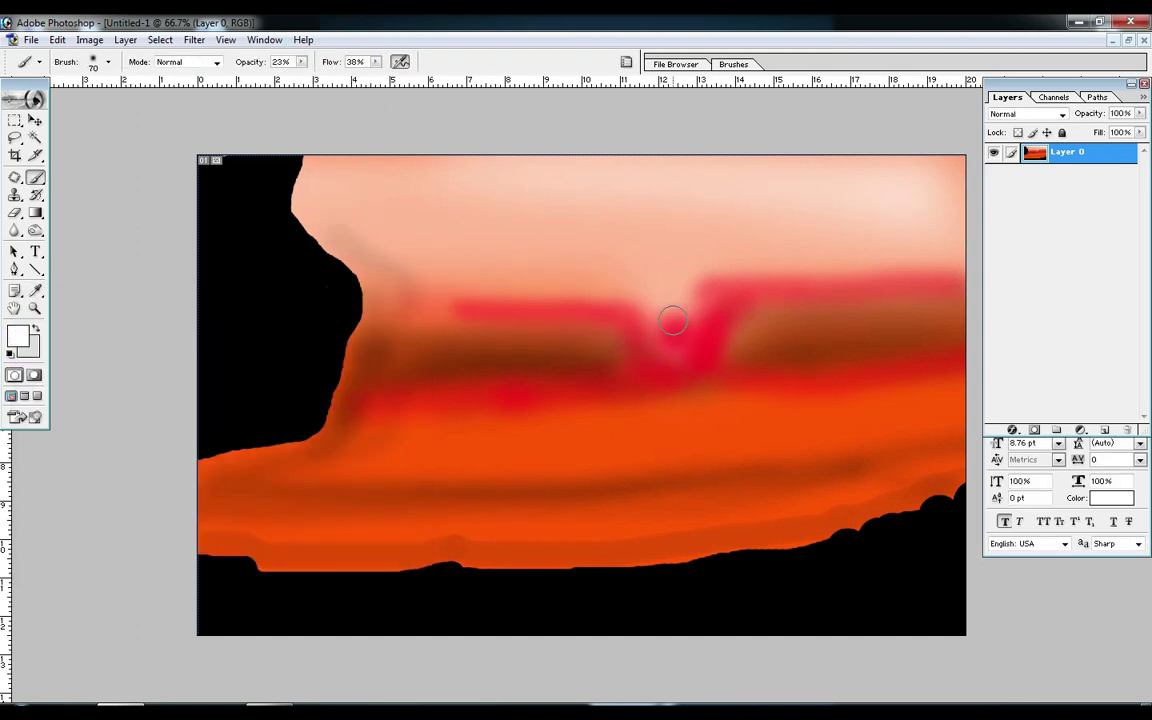
click(672, 321)
Step: Sample the red cloud colour, paint fine strokes around the sun with a size 30 brush, and save the document as Untitled-1.psd
ctrl+click(705, 337)
ctrl+click(705, 337)
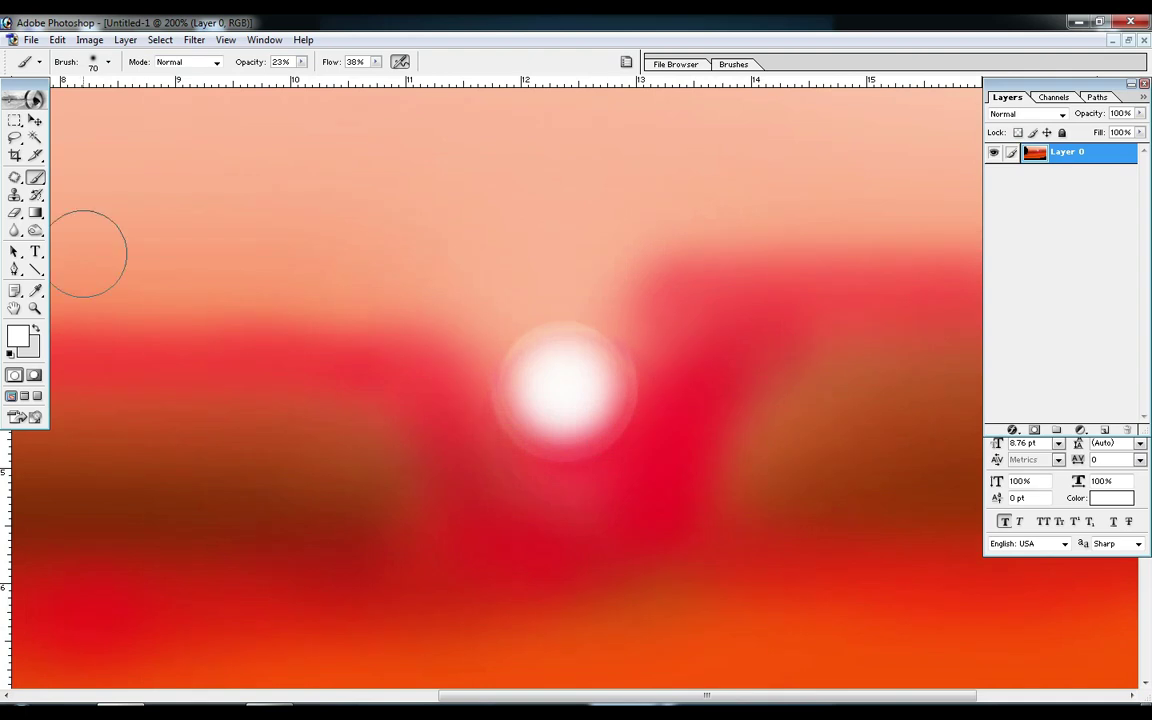
alt+click(60, 594)
key(bracketleft)
key(bracketleft)
key(bracketleft)
key(bracketleft)
mouse_move(502, 320)
mouse_down()
mouse_move(476, 345)
mouse_move(489, 285)
mouse_move(350, 272)
mouse_up()
scroll(653, 489, down, 3)
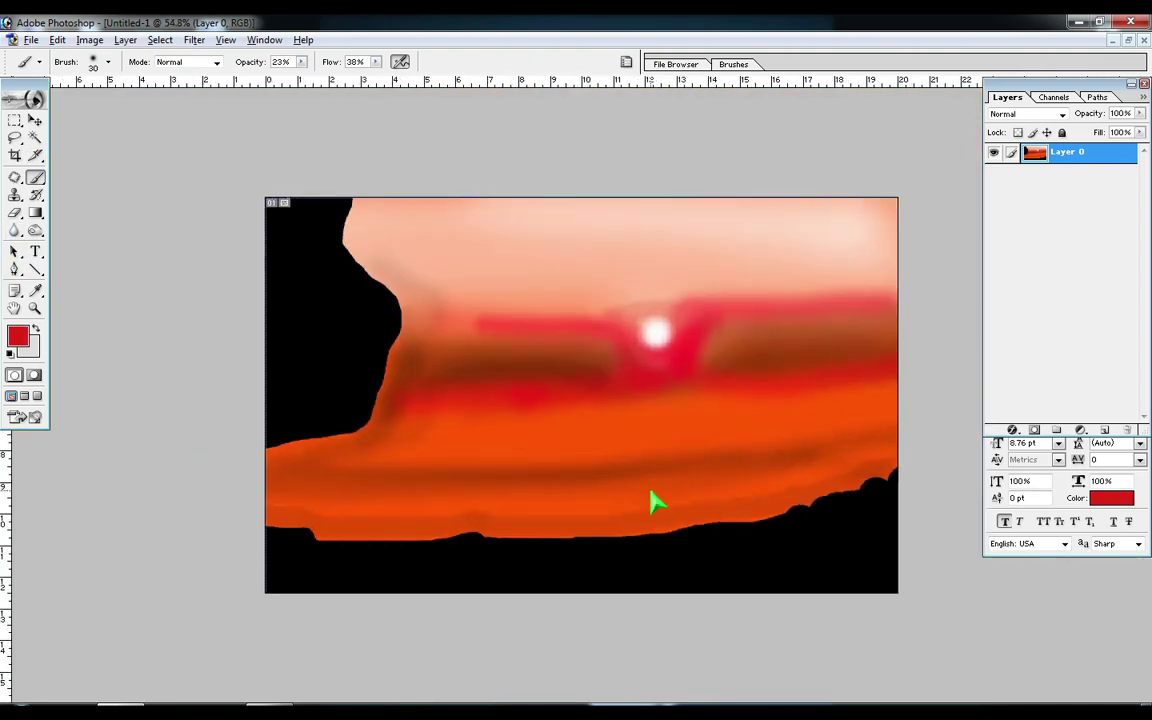
key(ctrl+s)
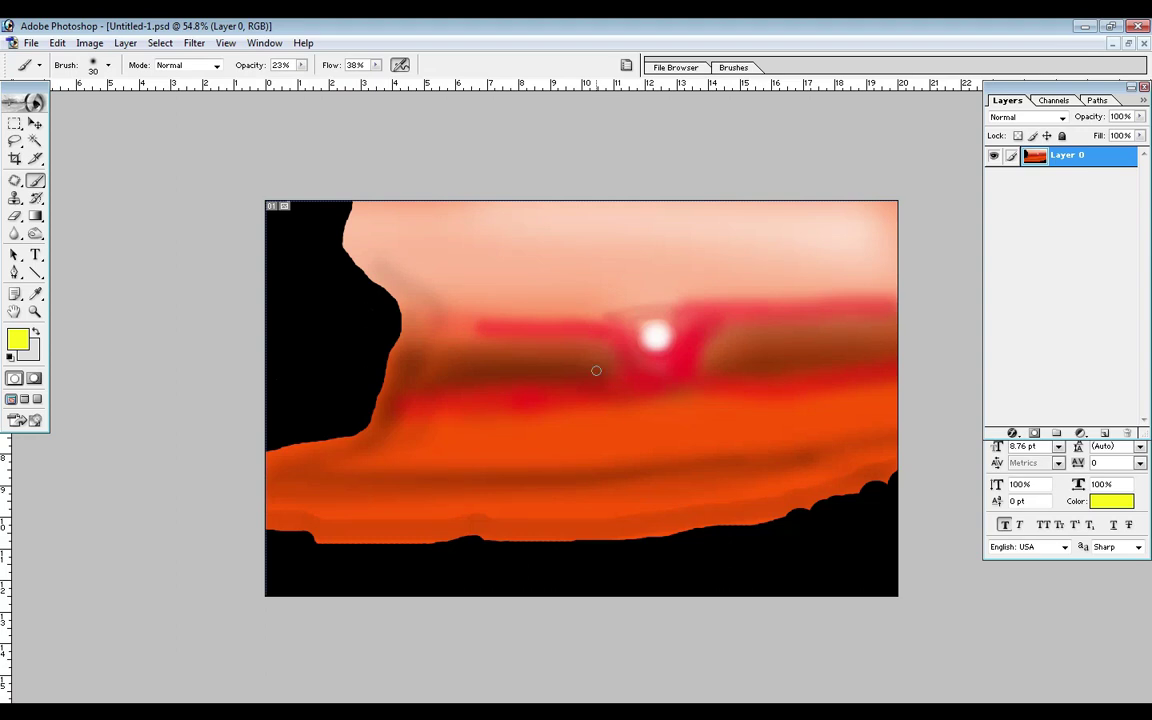
Step: Paint thin yellow highlight lines across the lower orange bands with a soft size 40 to 50 brush
key(ctrl+plus)
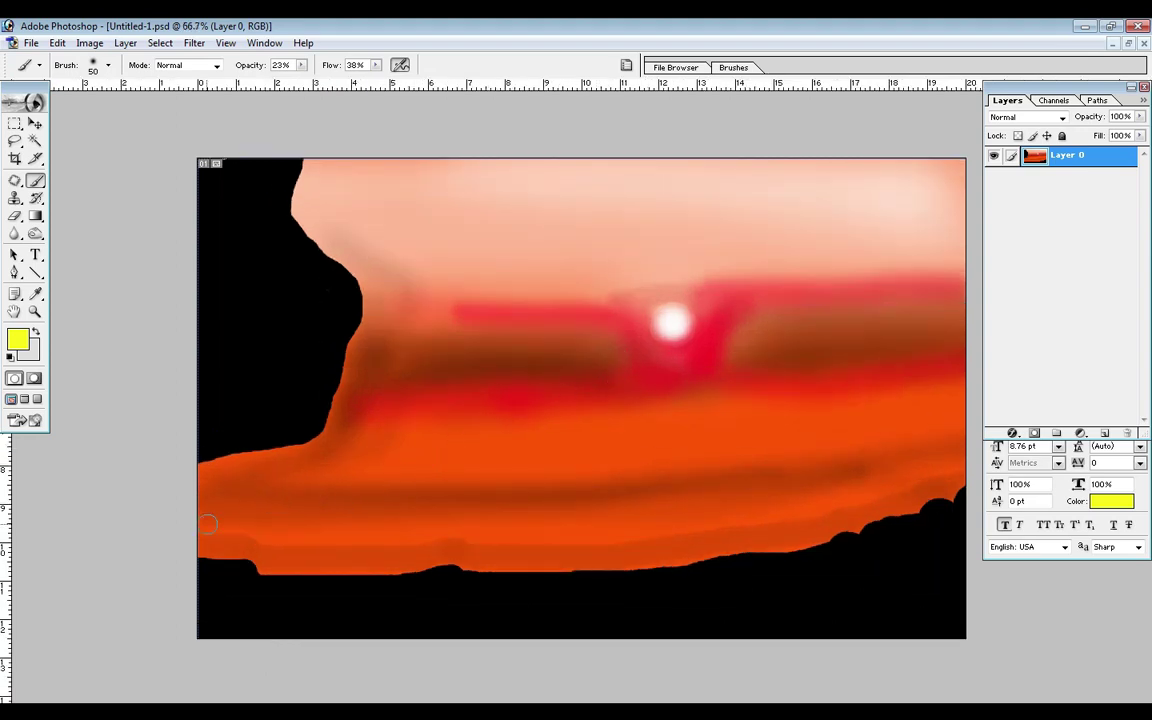
drag(203, 525, 434, 528)
mouse_move(502, 538)
mouse_down()
mouse_move(631, 536)
mouse_move(796, 505)
mouse_move(975, 450)
mouse_up()
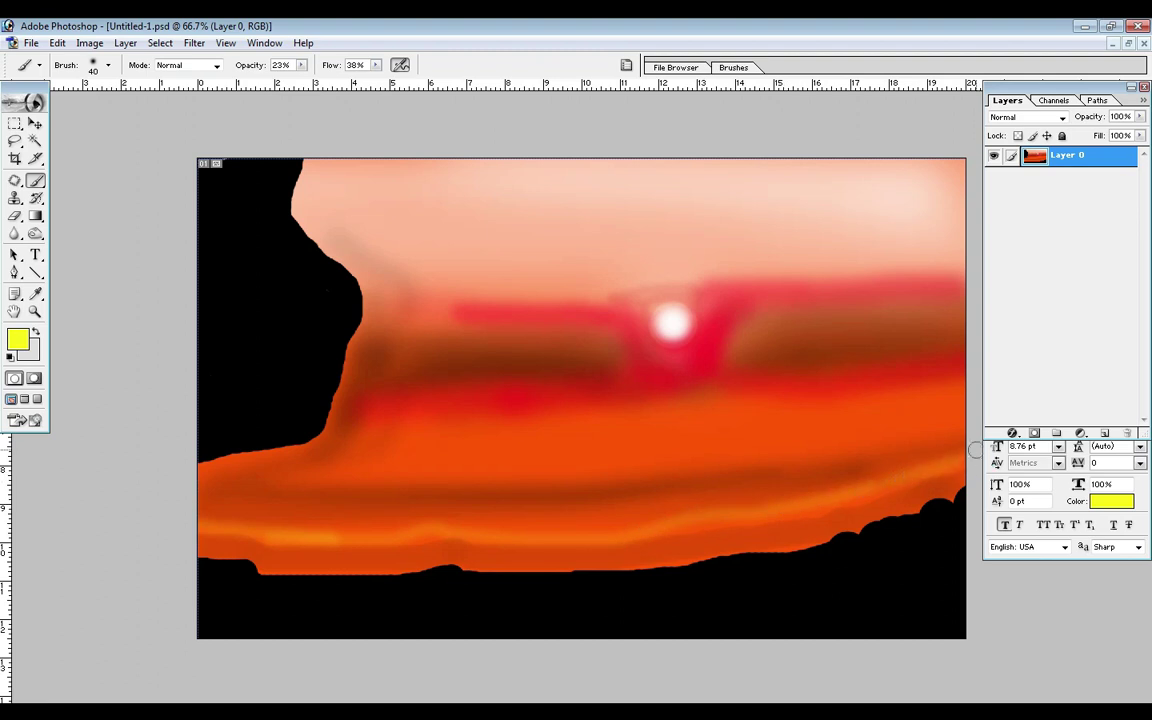
mouse_move(191, 480)
mouse_down()
mouse_move(507, 477)
mouse_move(744, 458)
mouse_move(927, 424)
mouse_up()
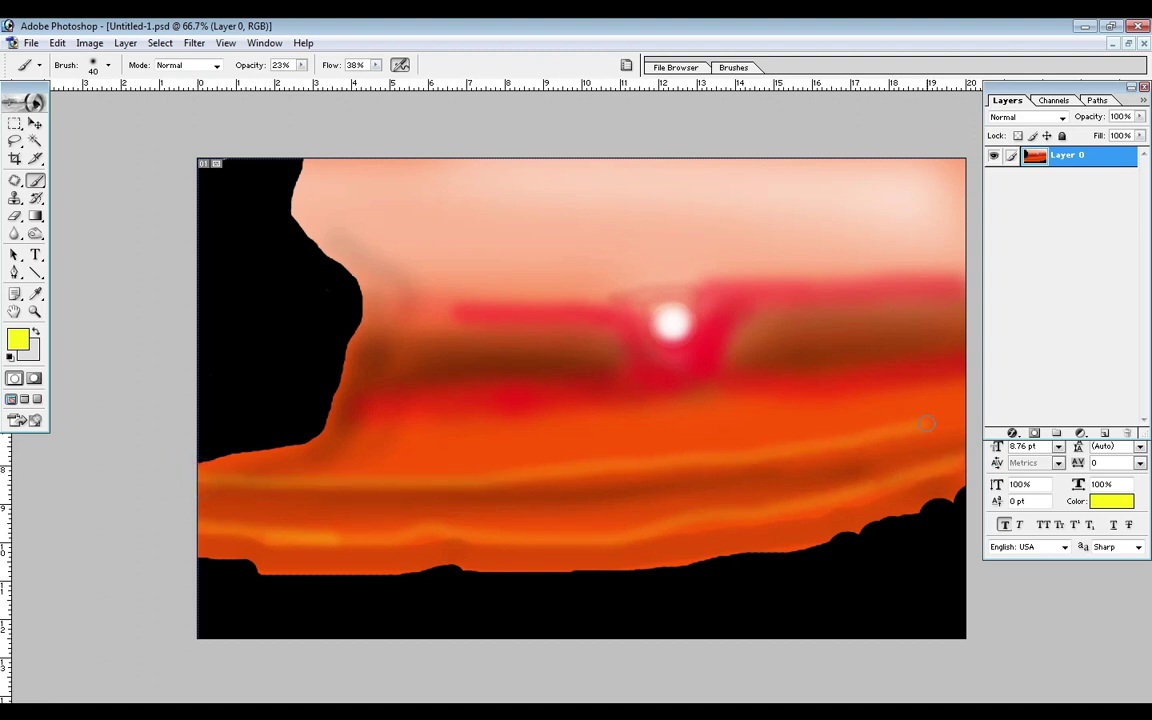
Step: Enlarge the brush to 150 and wash the pale upper sky with soft yellow strokes
key(bracketright)
key(bracketright)
key(bracketright)
key(bracketright)
mouse_move(355, 167)
mouse_down()
mouse_move(668, 175)
mouse_move(764, 192)
mouse_move(570, 205)
mouse_up()
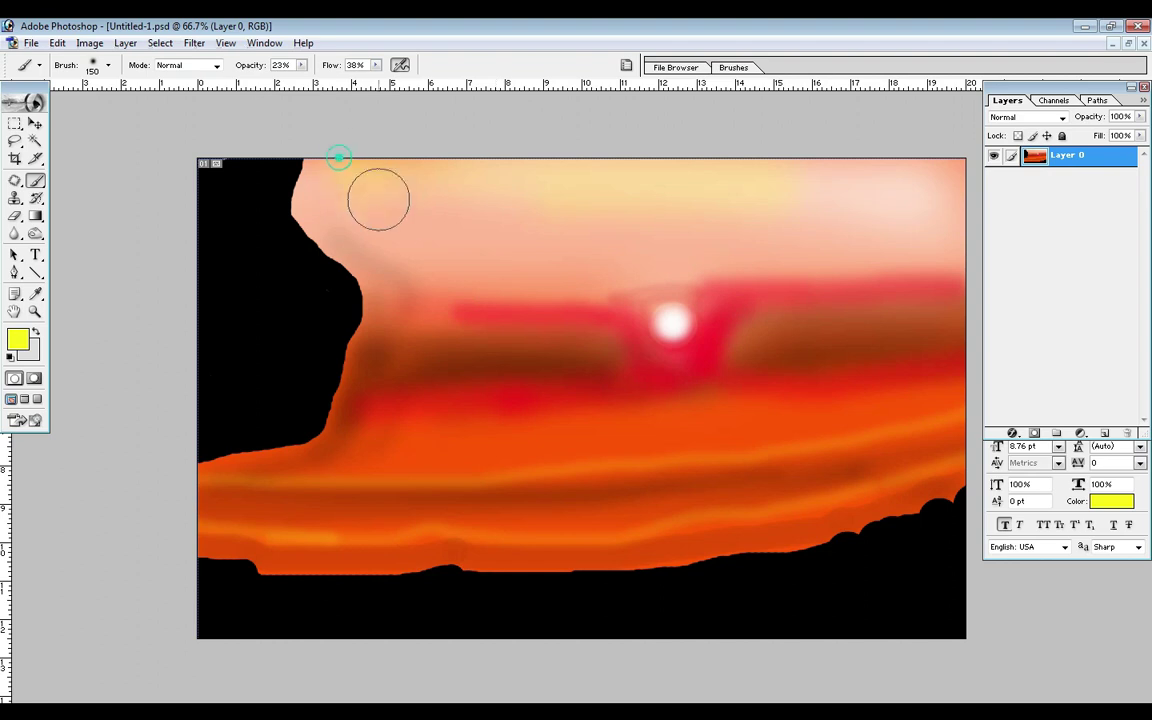
drag(329, 180, 887, 190)
mouse_move(576, 272)
mouse_down()
mouse_move(413, 283)
mouse_move(314, 161)
mouse_move(329, 191)
mouse_up()
mouse_move(880, 185)
mouse_down()
mouse_move(931, 260)
mouse_move(910, 187)
mouse_move(935, 250)
mouse_up()
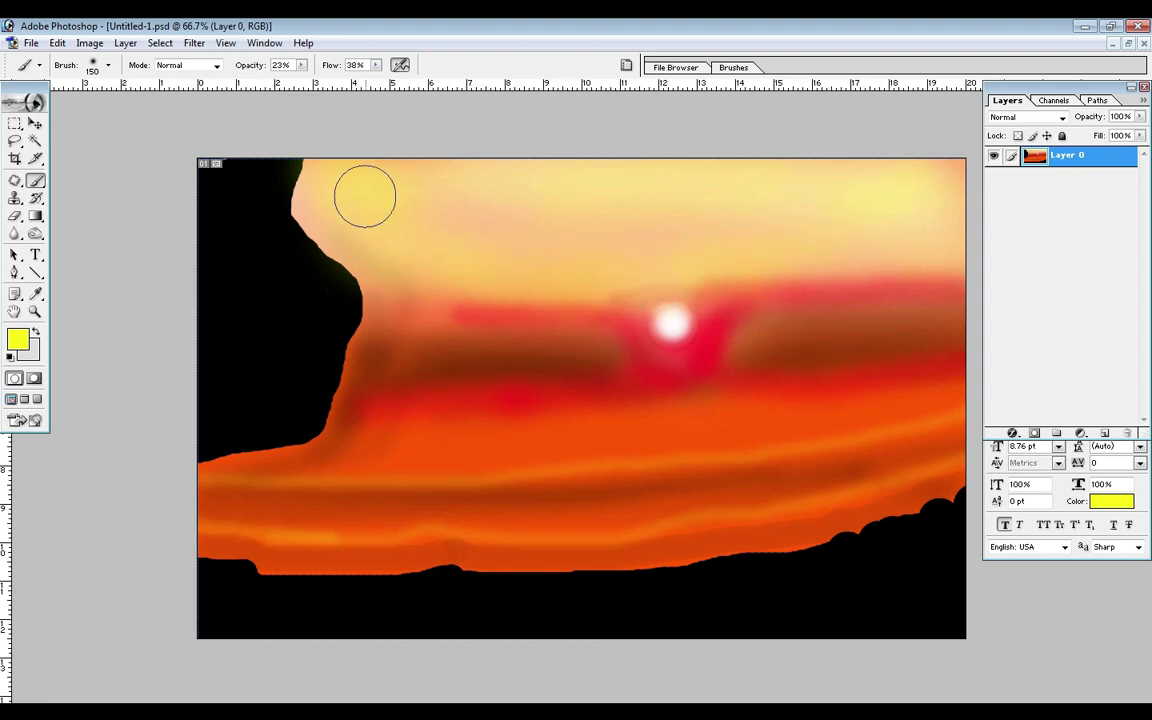
Step: Extend the yellow glow along the cliff's edge and over the red and dark cloud bands across the horizon
drag(343, 228, 415, 293)
mouse_move(383, 399)
mouse_down()
mouse_move(524, 408)
mouse_move(630, 397)
mouse_move(737, 357)
mouse_move(723, 379)
mouse_move(915, 380)
mouse_move(957, 363)
mouse_up()
mouse_move(943, 300)
mouse_down()
mouse_move(890, 288)
mouse_move(350, 303)
mouse_up()
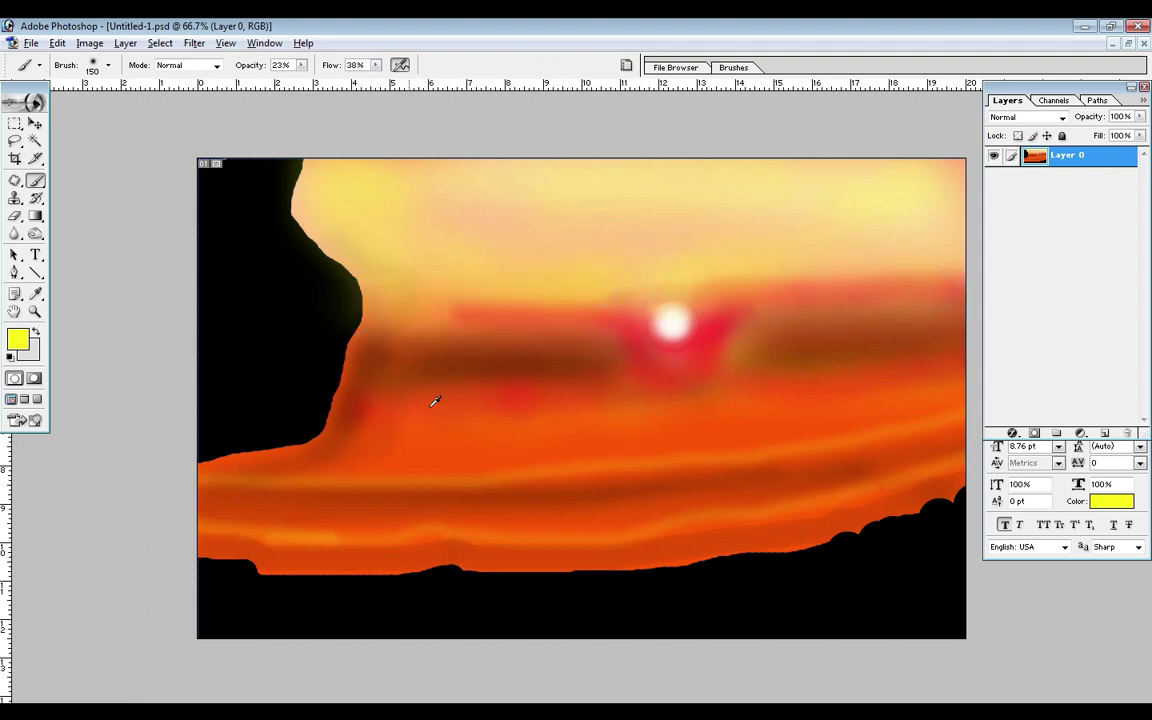
Step: Sample red from beside the sun and brush soft red tints into the yellow sky and the orange area below
alt+click(645, 345)
click(512, 273)
click(427, 298)
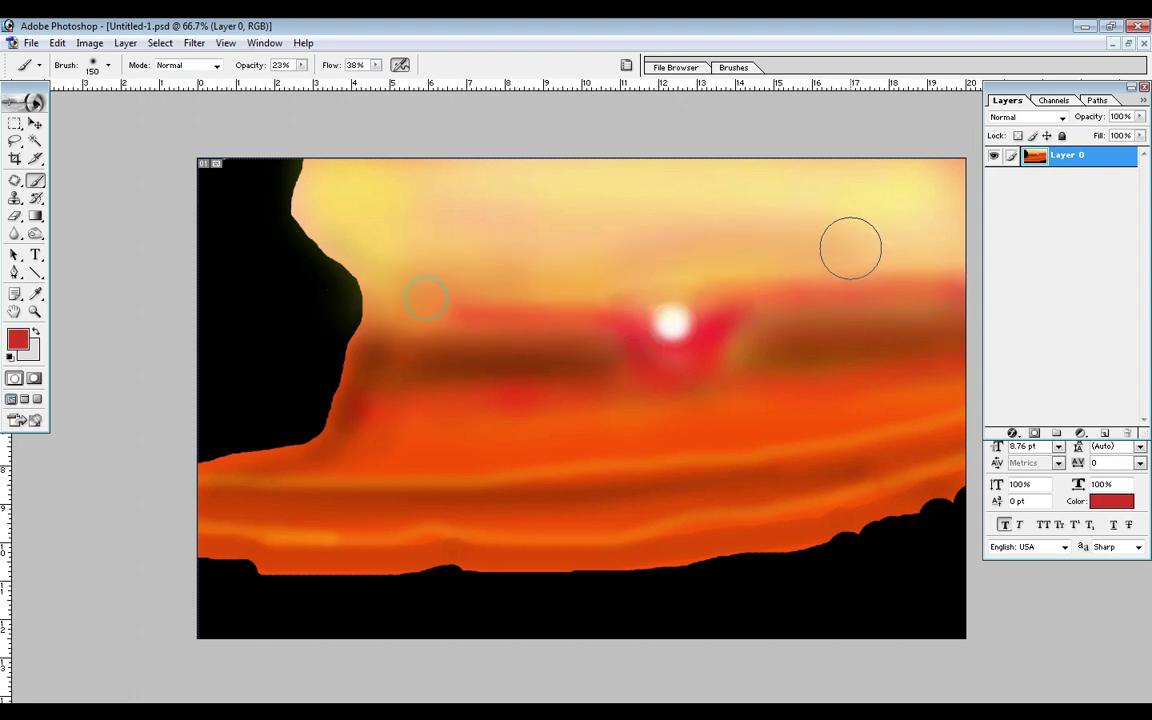
drag(368, 466, 707, 445)
drag(602, 446, 881, 450)
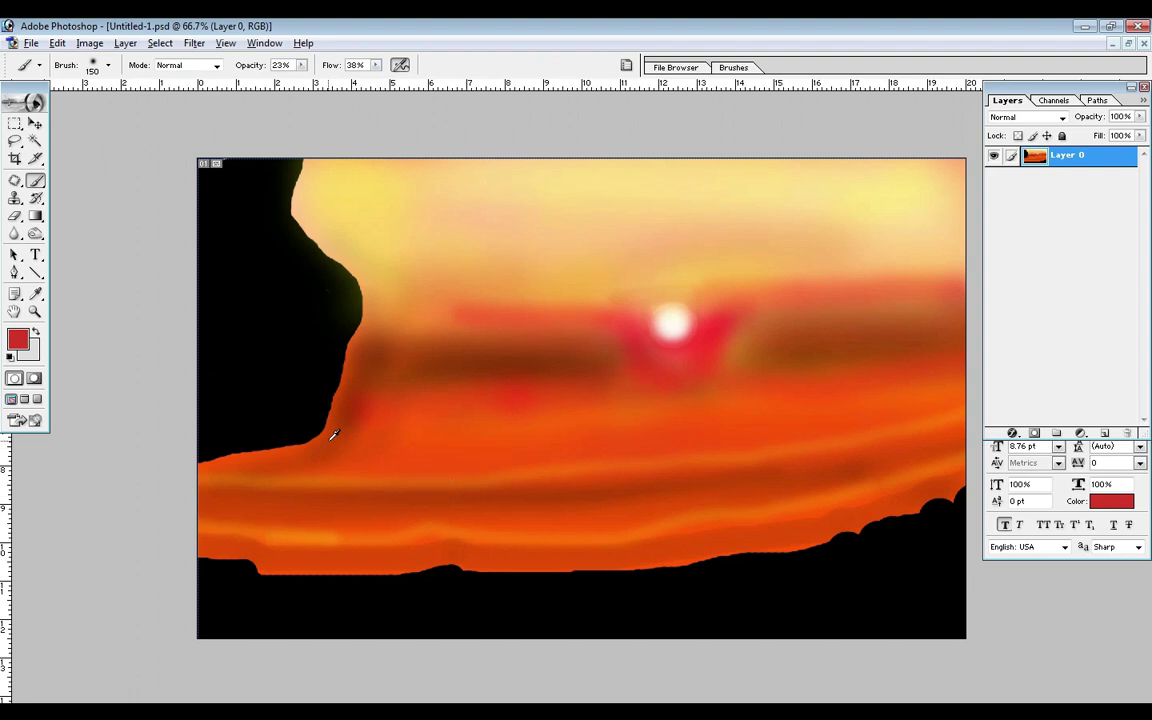
Step: Sample black from the cliff and paint soft shadows under its foot and around the left dark cloud with a size 70 to 80 brush
alt+click(305, 354)
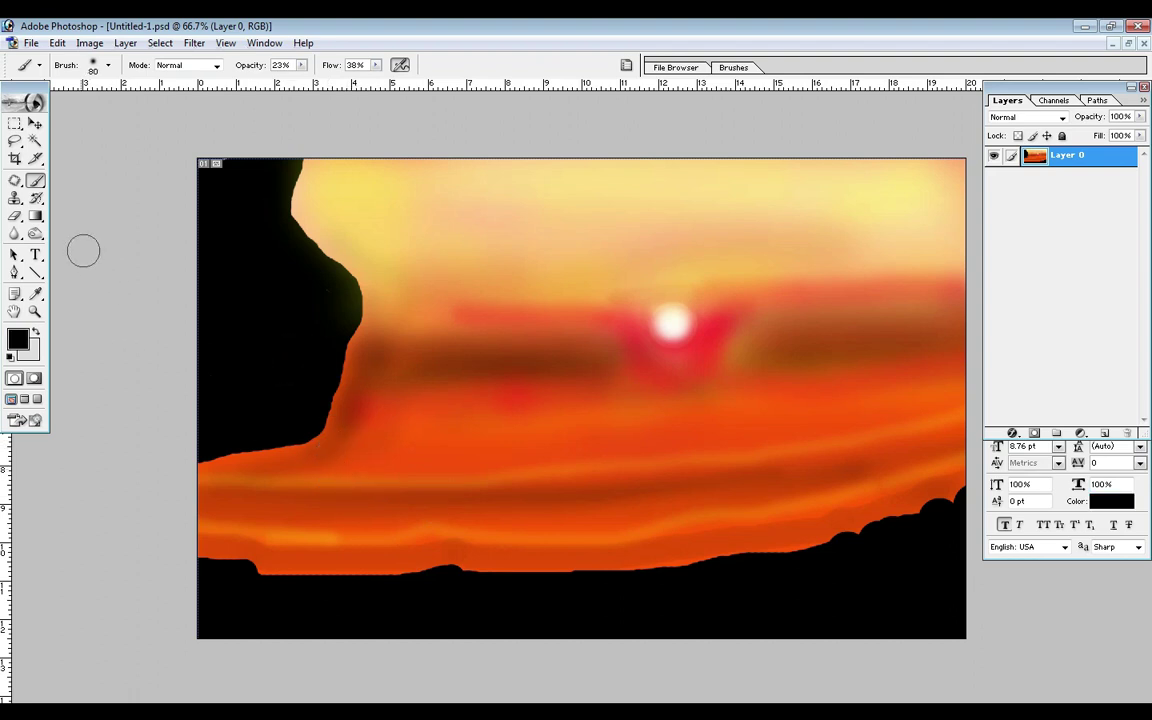
mouse_move(362, 474)
mouse_down()
mouse_move(199, 482)
mouse_move(307, 475)
mouse_move(232, 478)
mouse_move(257, 473)
mouse_move(234, 465)
mouse_move(200, 468)
mouse_move(378, 468)
mouse_move(257, 471)
mouse_move(424, 487)
mouse_up()
drag(355, 420, 619, 400)
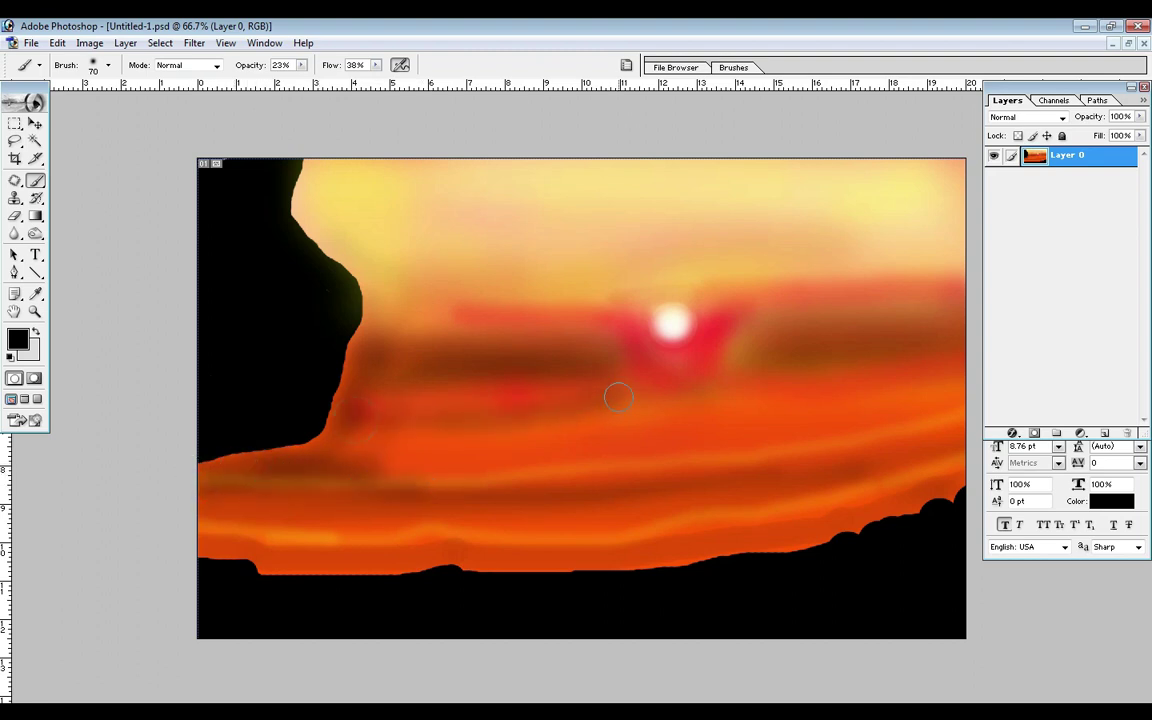
mouse_move(572, 339)
mouse_down()
mouse_move(542, 380)
mouse_move(284, 405)
mouse_move(365, 364)
mouse_move(359, 356)
mouse_move(328, 450)
mouse_move(342, 429)
mouse_move(245, 467)
mouse_move(296, 444)
mouse_move(192, 462)
mouse_up()
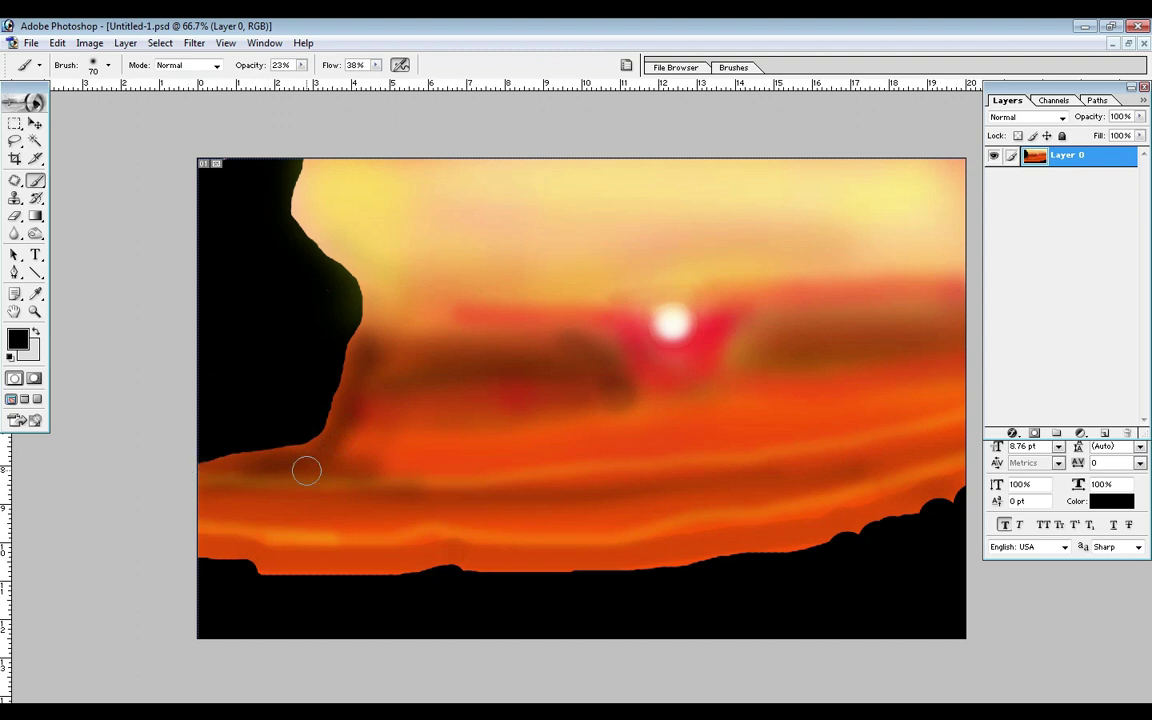
Step: Darken the cliff's right edge, the top of the left red cloud and the lower orange bands with soft black strokes
drag(313, 446, 319, 342)
mouse_move(337, 240)
mouse_down()
mouse_move(376, 332)
mouse_move(339, 237)
mouse_move(394, 298)
mouse_move(397, 346)
mouse_up()
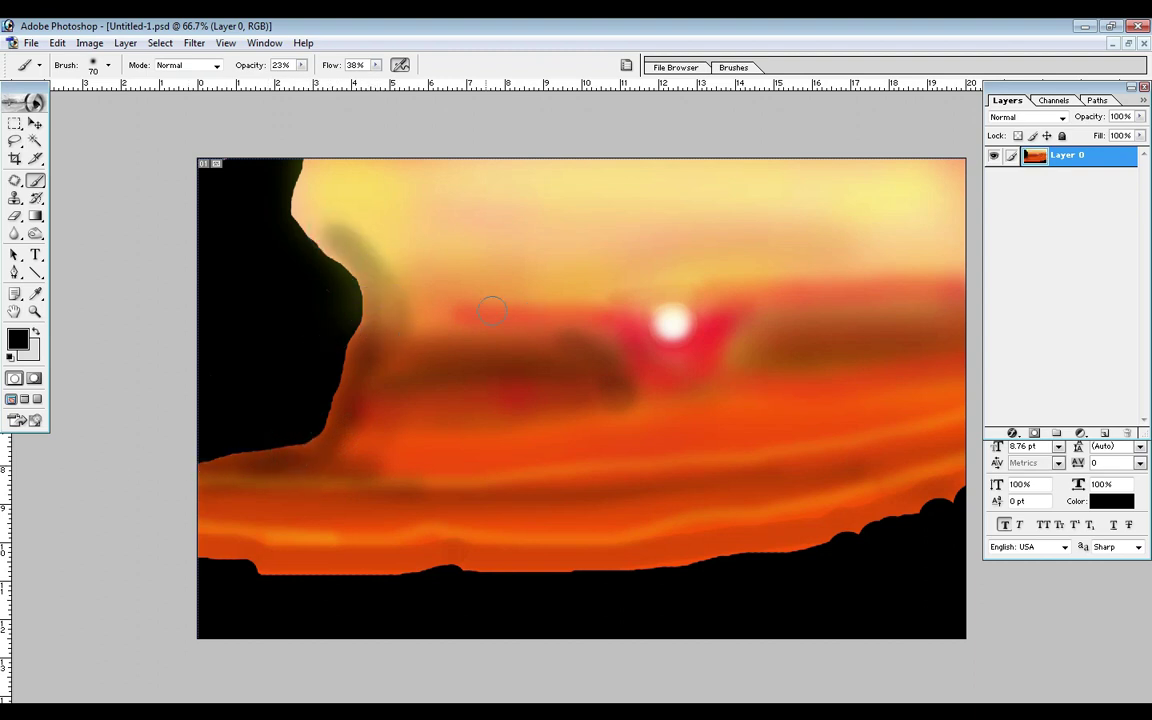
drag(523, 316, 437, 307)
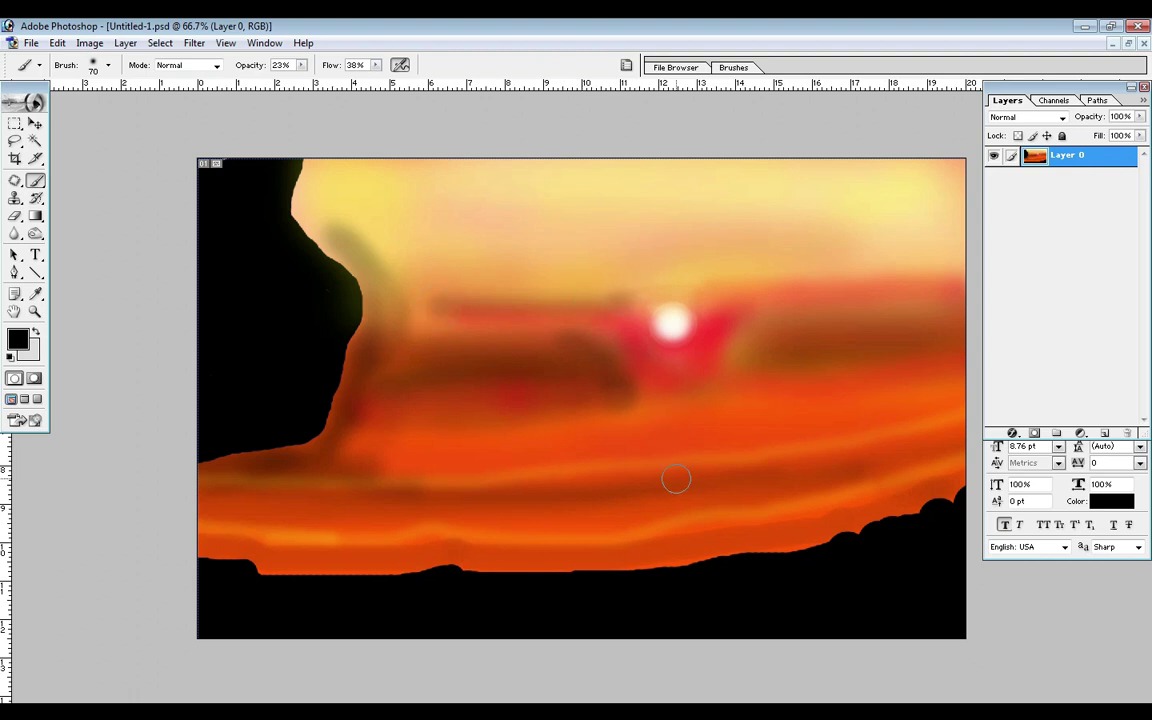
drag(230, 500, 870, 465)
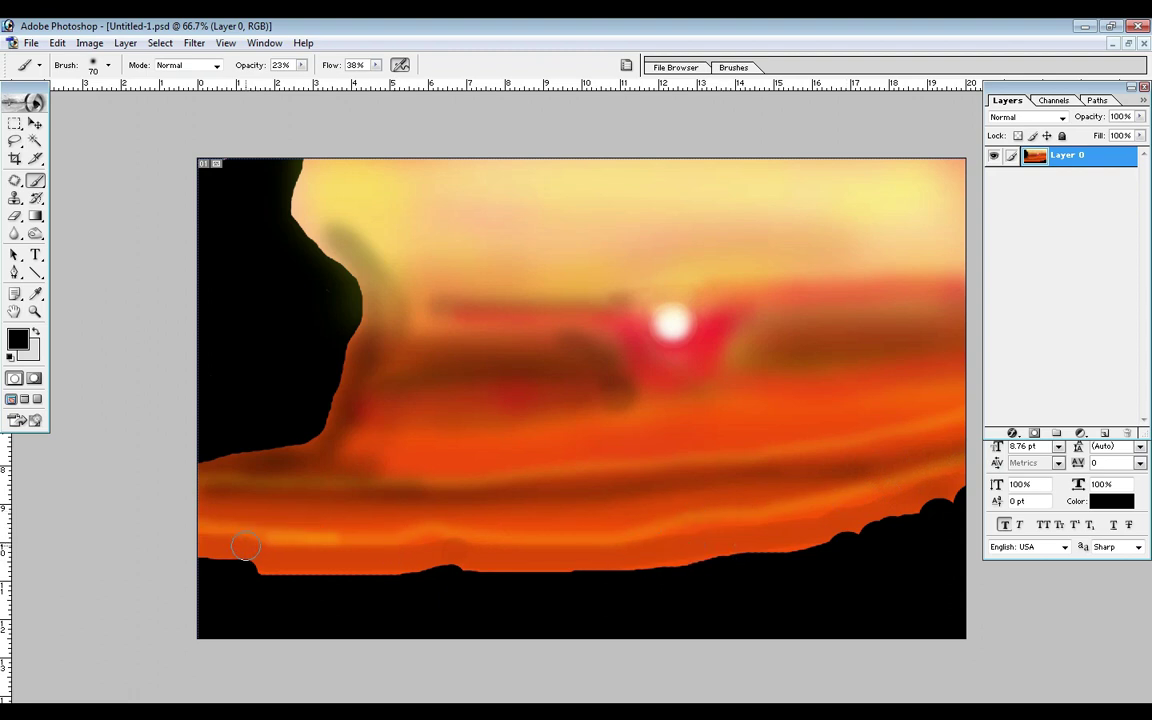
mouse_move(218, 540)
mouse_down()
mouse_move(660, 542)
mouse_move(909, 485)
mouse_up()
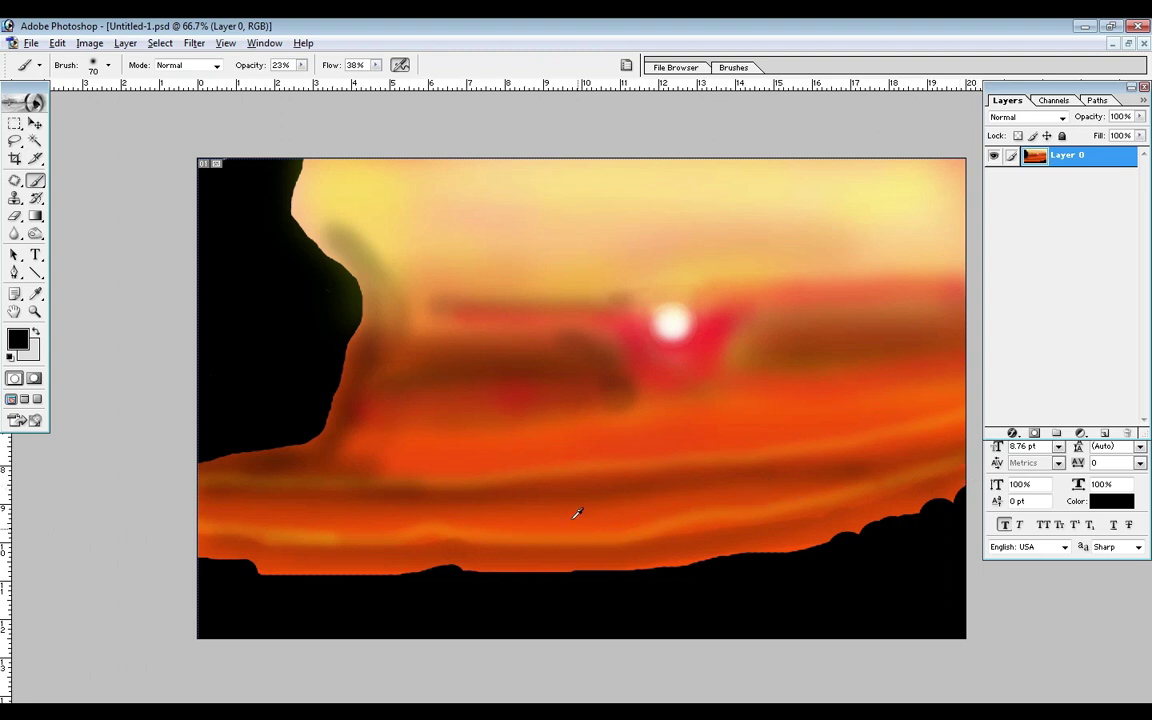
Step: Sample cream from the sun and brush faint light over the lower bands at 13% opacity and 16% flow, brush size 90
scroll(568, 508, down, 11)
scroll(570, 506, up, 4)
key(alt+space)
key(Escape)
scroll(599, 571, up, 3)
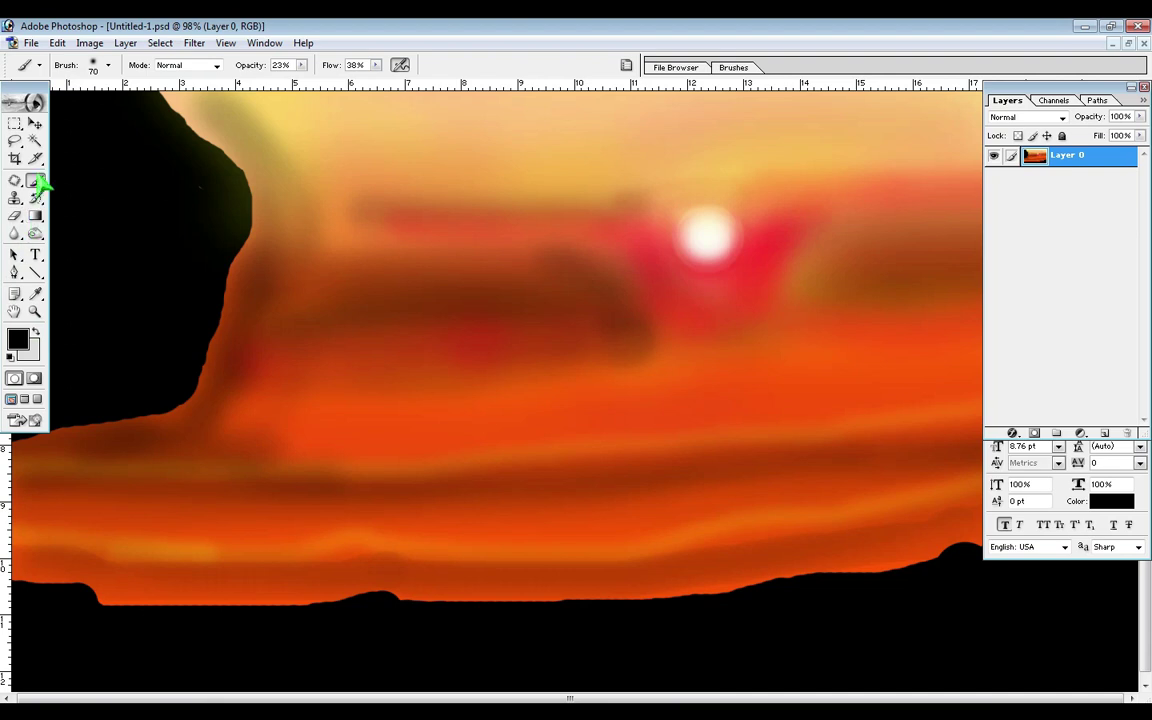
alt+click(718, 229)
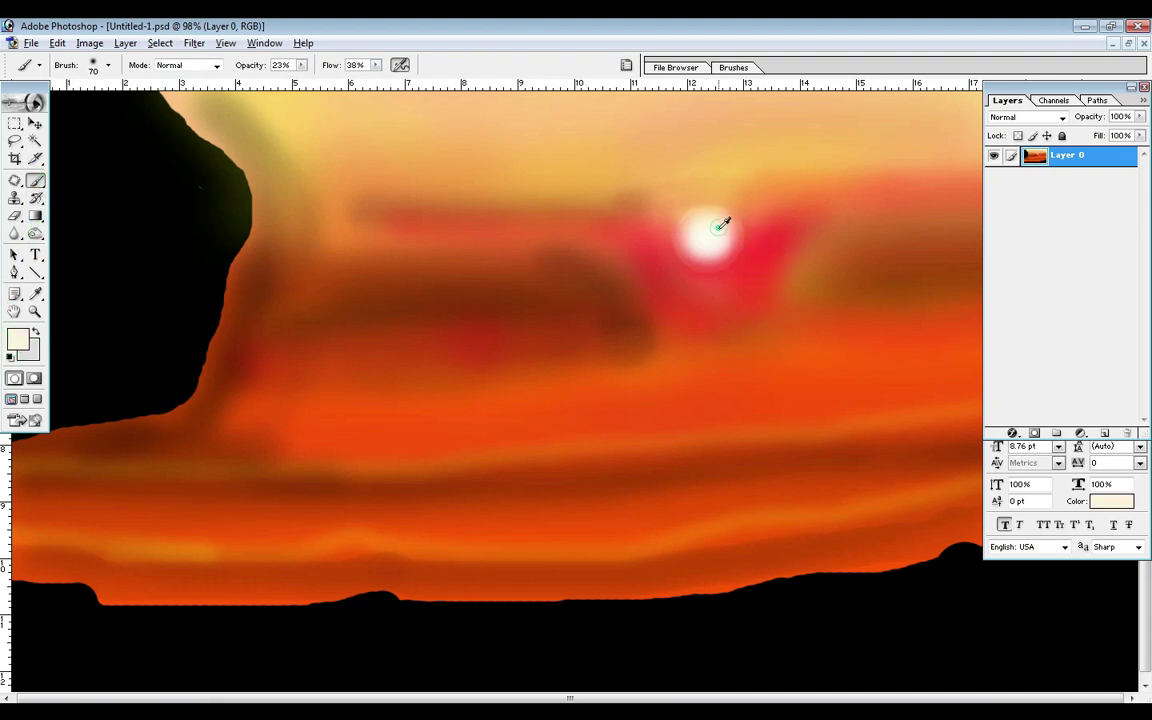
drag(301, 65, 285, 84)
click(375, 65)
drag(380, 82, 358, 84)
key(ctrl+0)
click(275, 514)
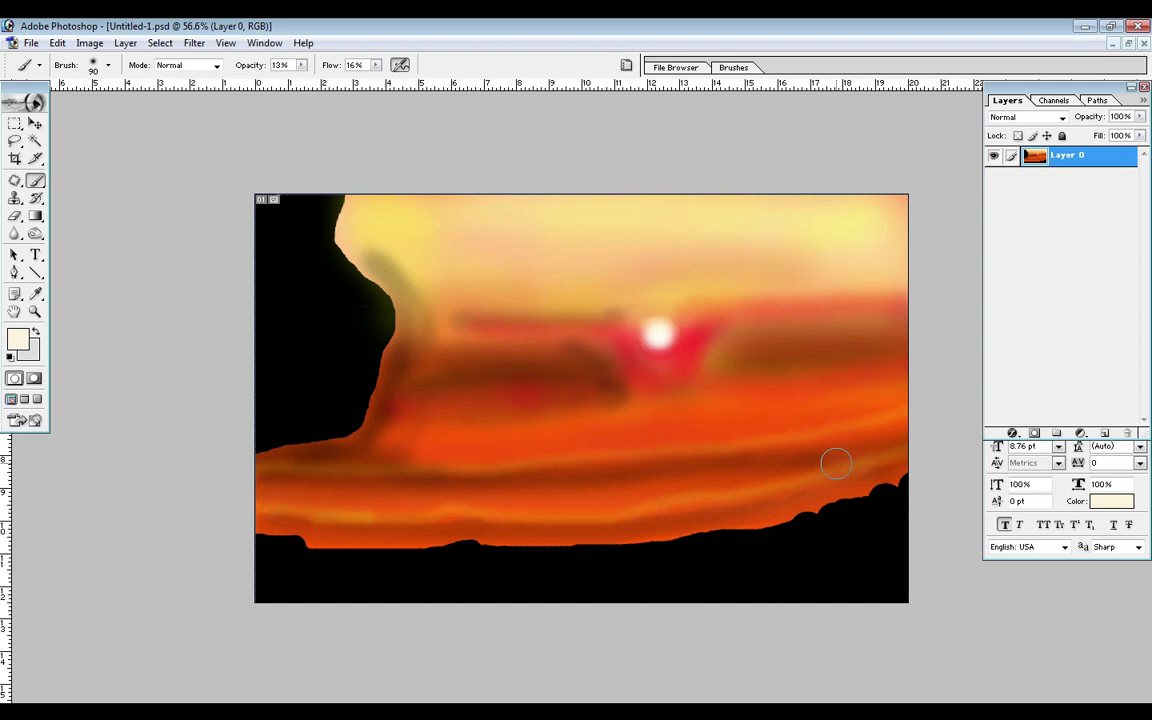
drag(875, 449, 810, 450)
Step: Set the foreground colour to white and brush a faint haze across the lower orange bands
click(19, 341)
click(172, 408)
key(Return)
mouse_move(270, 493)
mouse_down()
mouse_move(509, 488)
mouse_move(861, 452)
mouse_move(707, 474)
mouse_move(414, 486)
mouse_up()
drag(481, 445, 278, 453)
drag(555, 436, 905, 400)
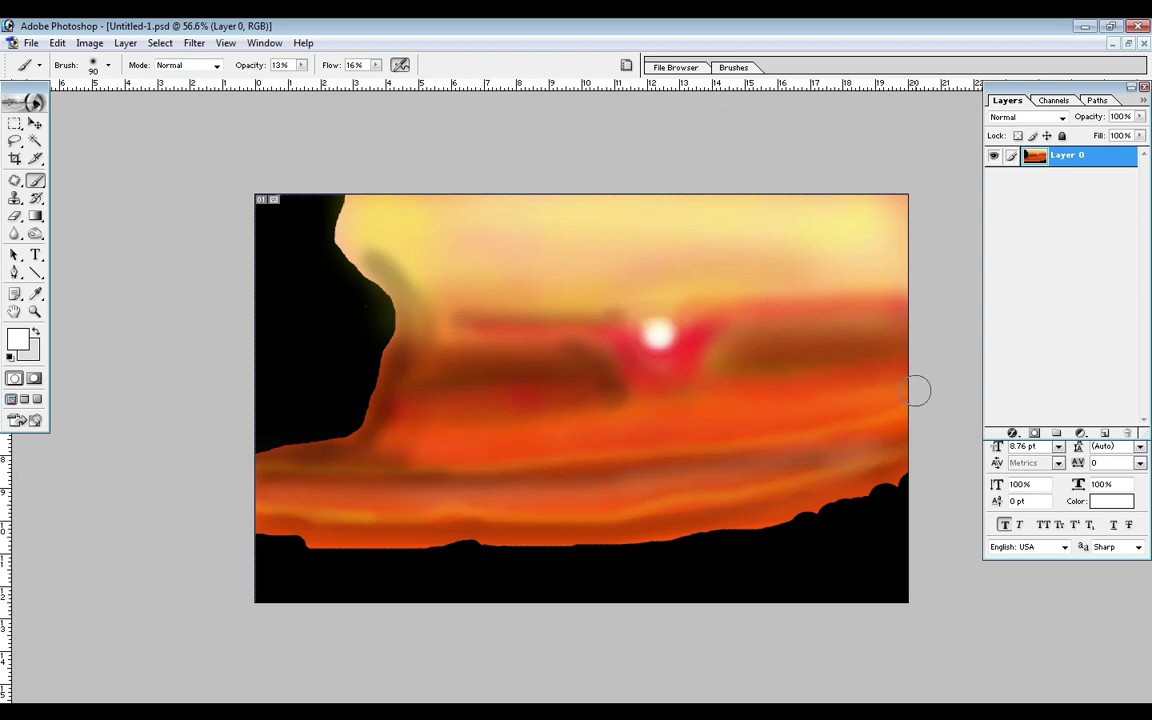
drag(600, 510, 267, 510)
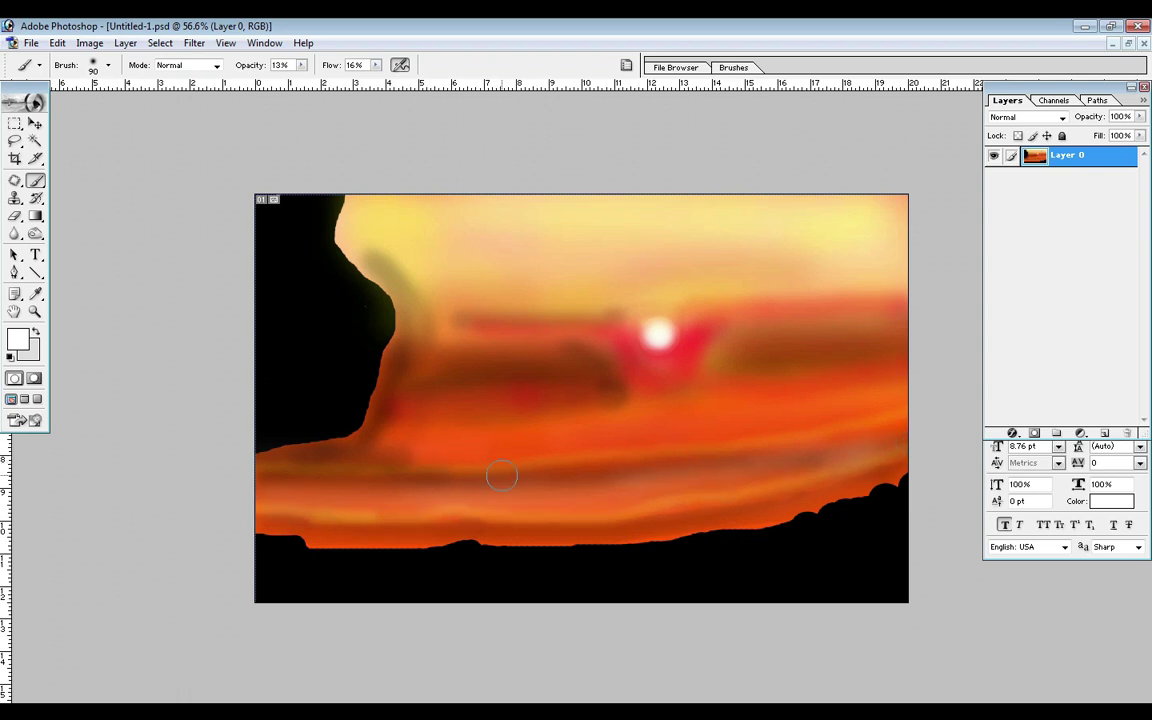
Step: View the painting at 100% zoom and set the brush opacity and flow to 100%
click(562, 473)
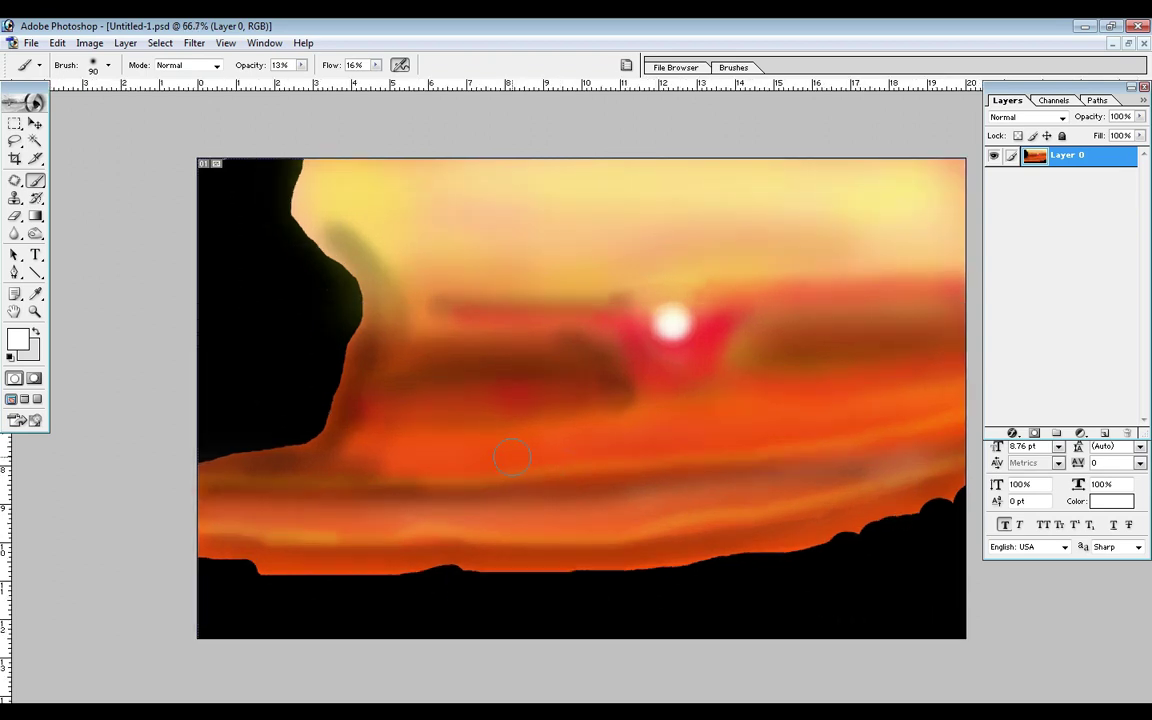
click(440, 449)
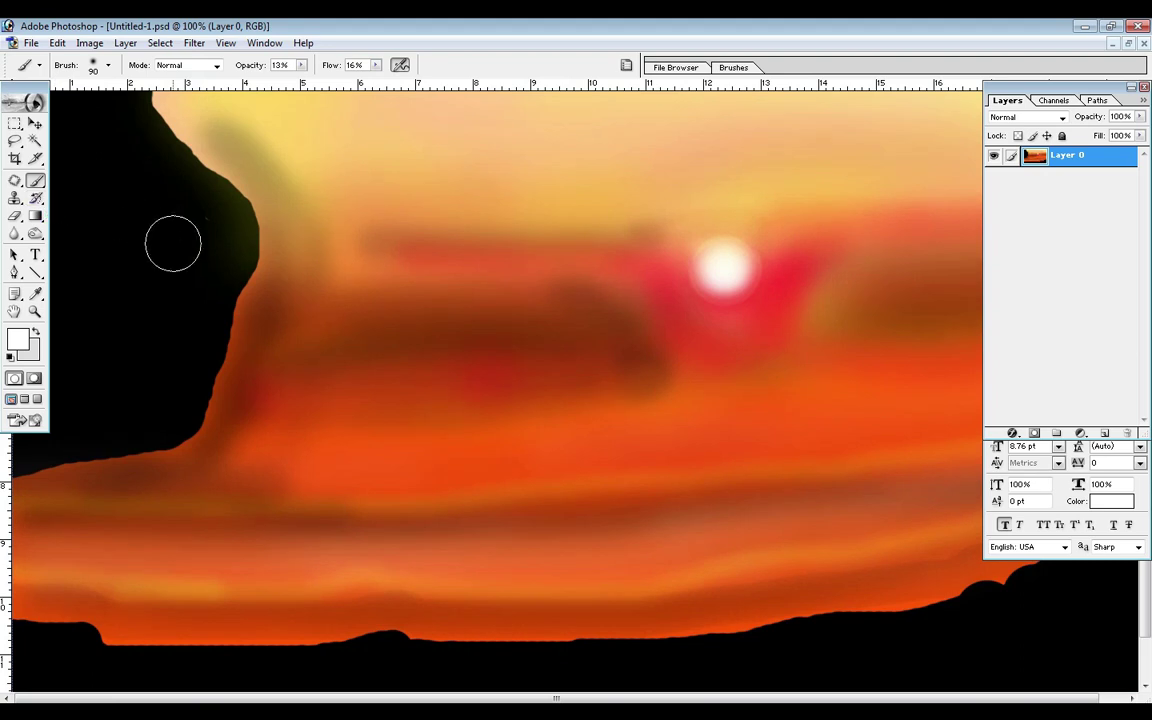
click(301, 65)
drag(298, 80, 517, 87)
click(375, 65)
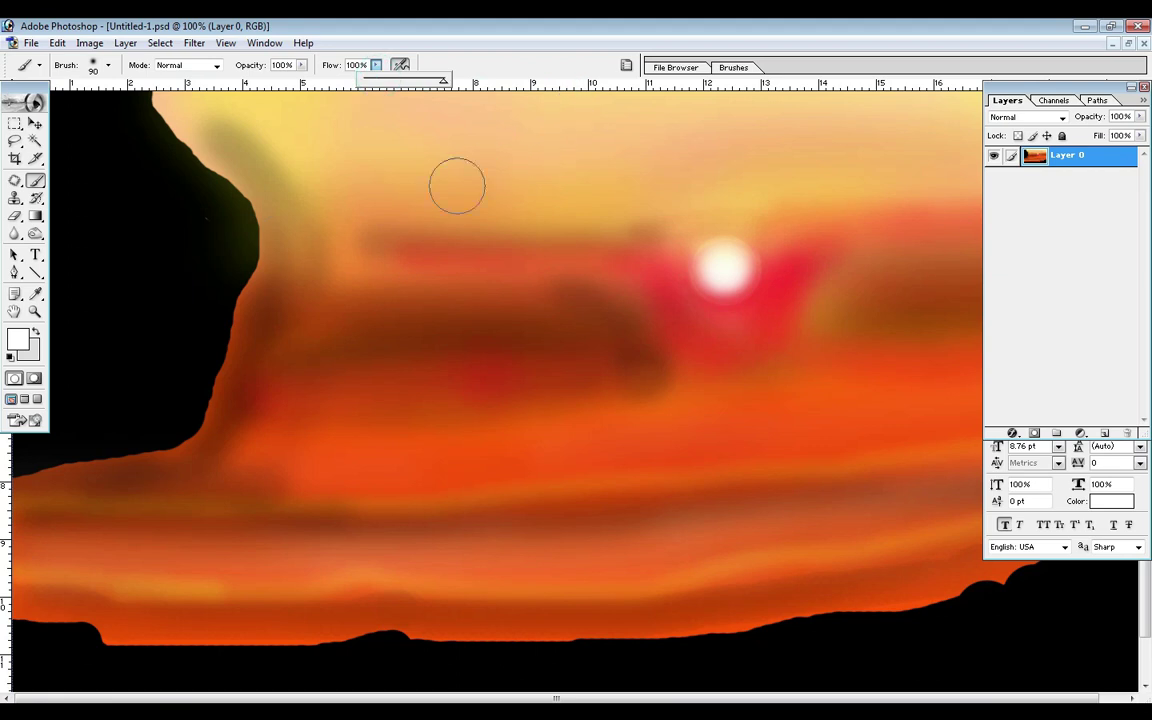
Step: Sample black from the cliff and paint an arm and a round head on a new layer beside the cliff's edge
alt+click(179, 277)
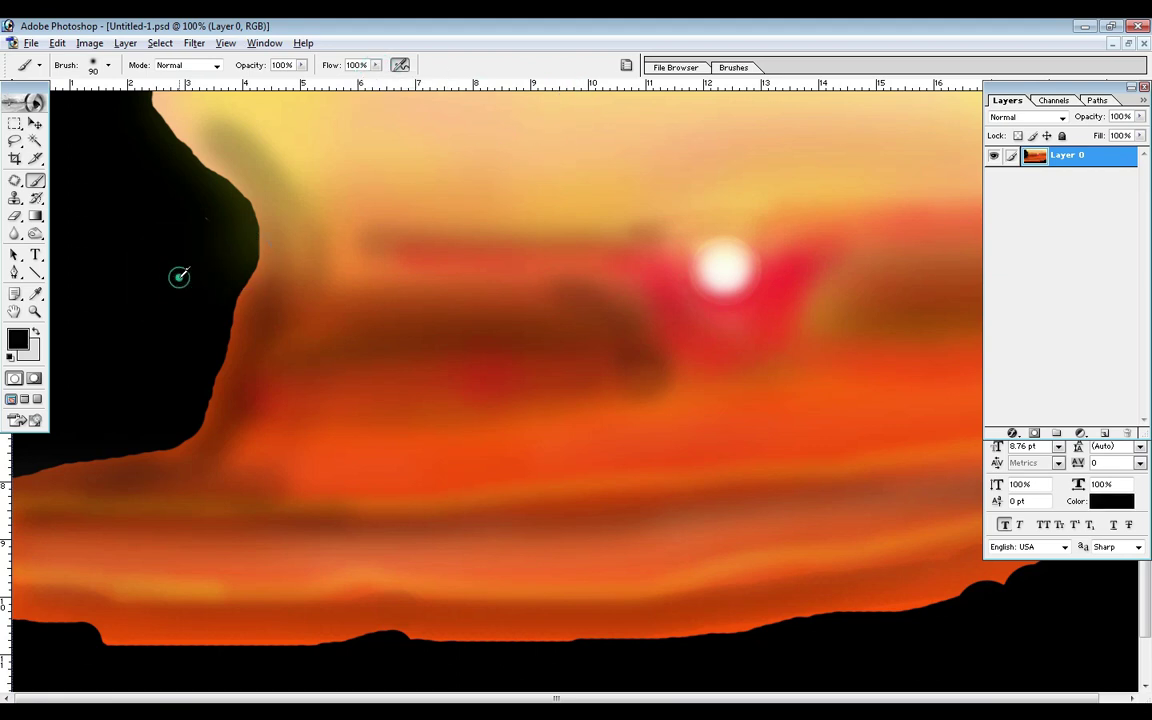
key(bracketleft)
key(bracketleft)
key(bracketleft)
key(bracketleft)
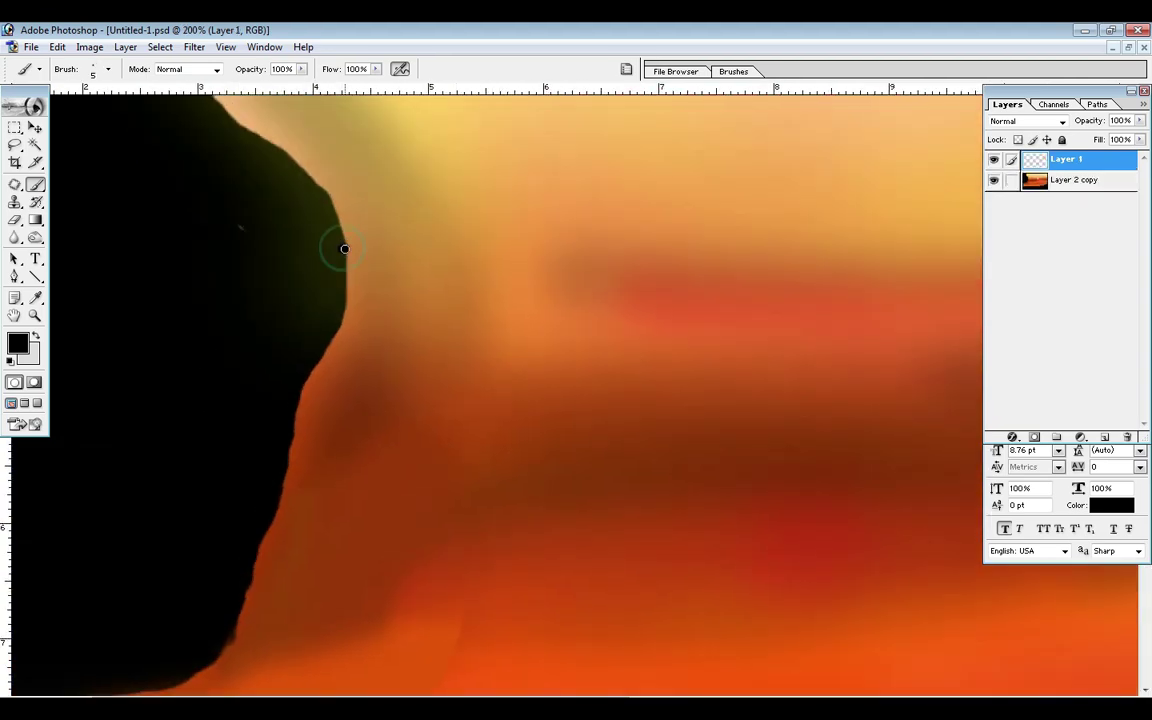
drag(341, 247, 422, 317)
click(454, 296)
Step: Reduce the brush size to 9 and move the painted arm and head away from the cliff's edge
key(bracketleft)
key(bracketleft)
key(bracketleft)
key(bracketleft)
key(bracketleft)
mouse_move(343, 265)
mouse_down()
mouse_move(421, 313)
mouse_move(510, 295)
mouse_up()
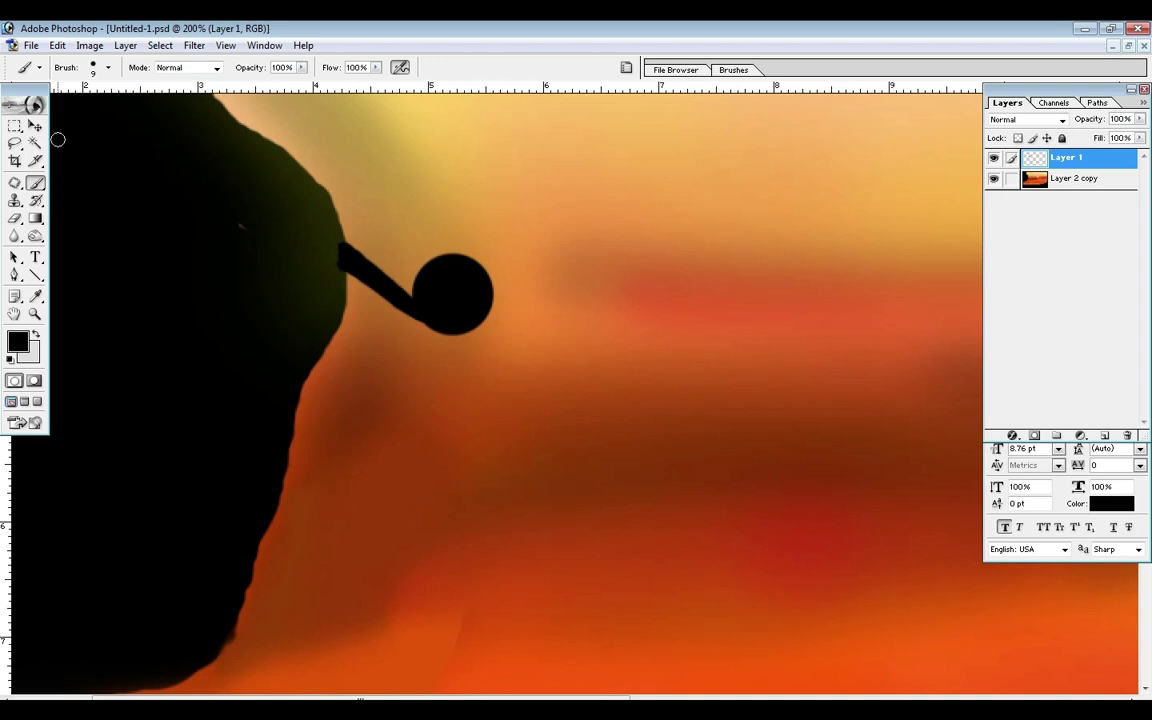
click(35, 126)
click(36, 183)
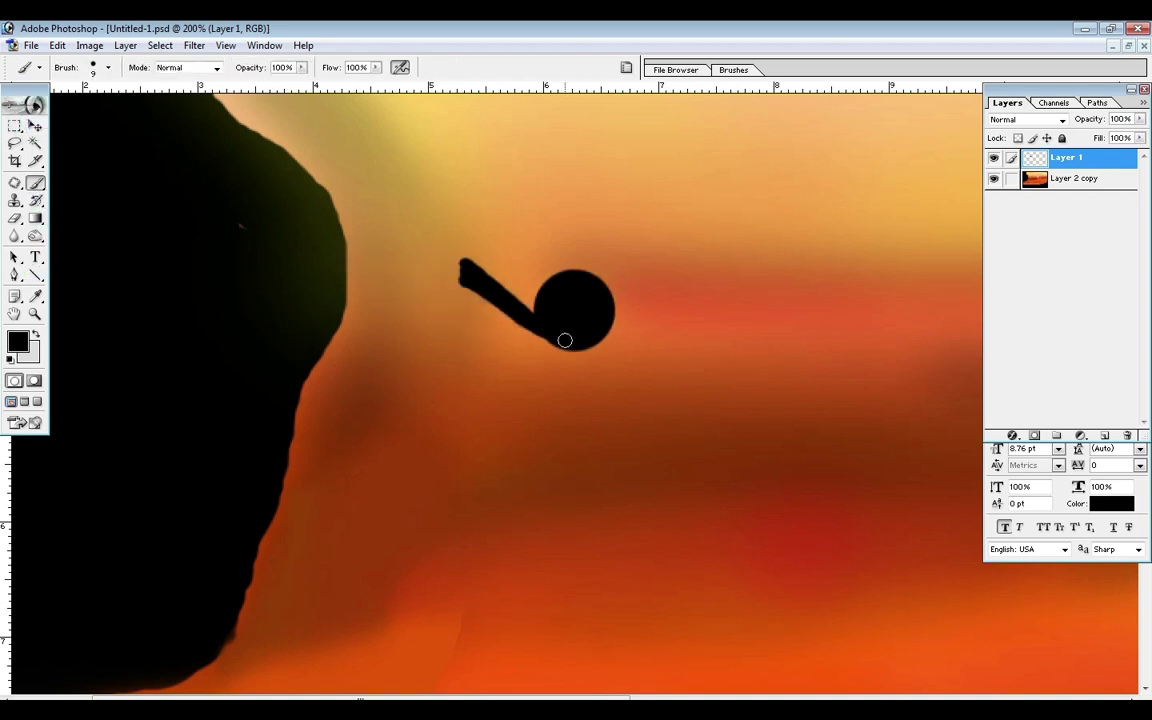
Step: Lengthen and thicken the raised arm and reshape the head with black strokes at brush size 5
key(ctrl+plus)
key(ctrl+minus)
key(ctrl+minus)
key(ctrl+minus)
drag(367, 288, 625, 484)
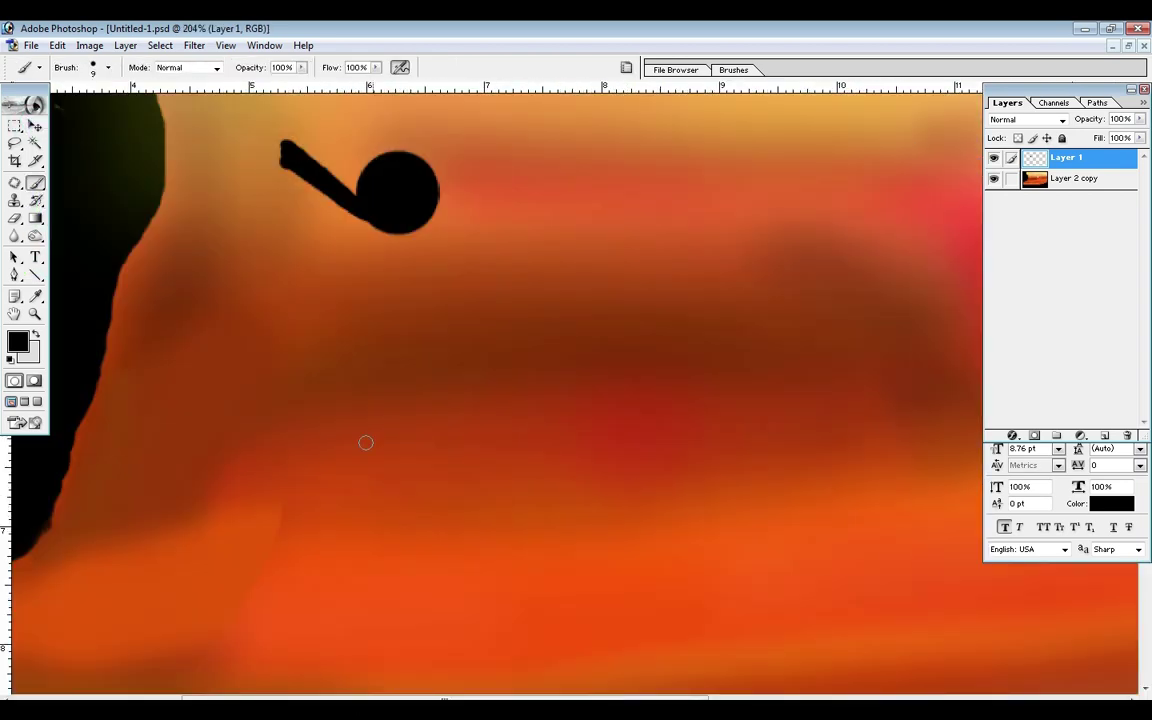
drag(241, 126, 283, 158)
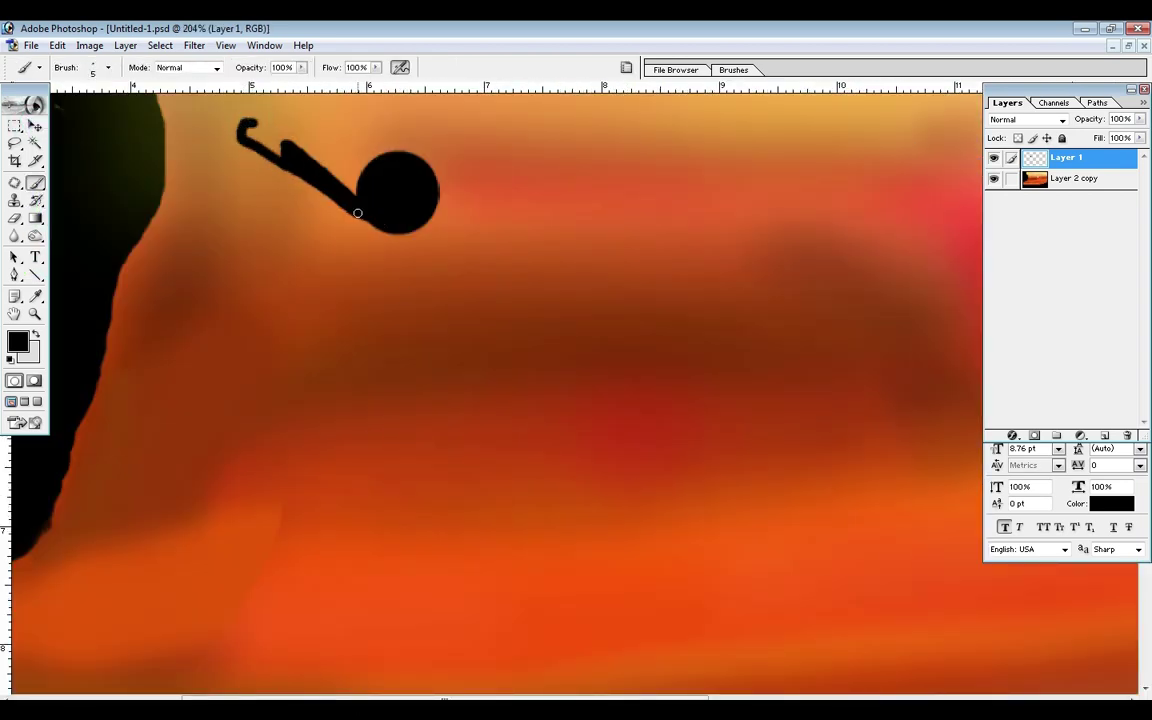
key(ctrl+plus)
drag(417, 265, 472, 323)
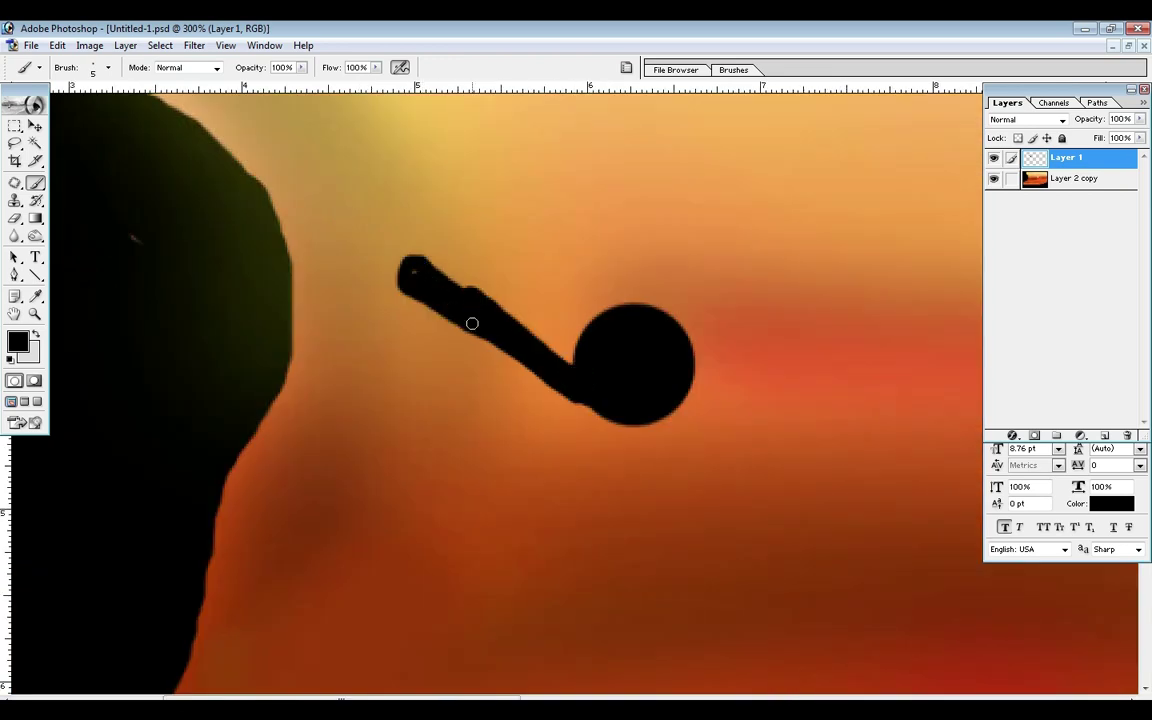
mouse_move(390, 261)
mouse_down()
mouse_move(489, 303)
mouse_move(597, 409)
mouse_move(560, 324)
mouse_up()
mouse_move(530, 264)
mouse_down()
mouse_move(568, 224)
mouse_move(552, 238)
mouse_up()
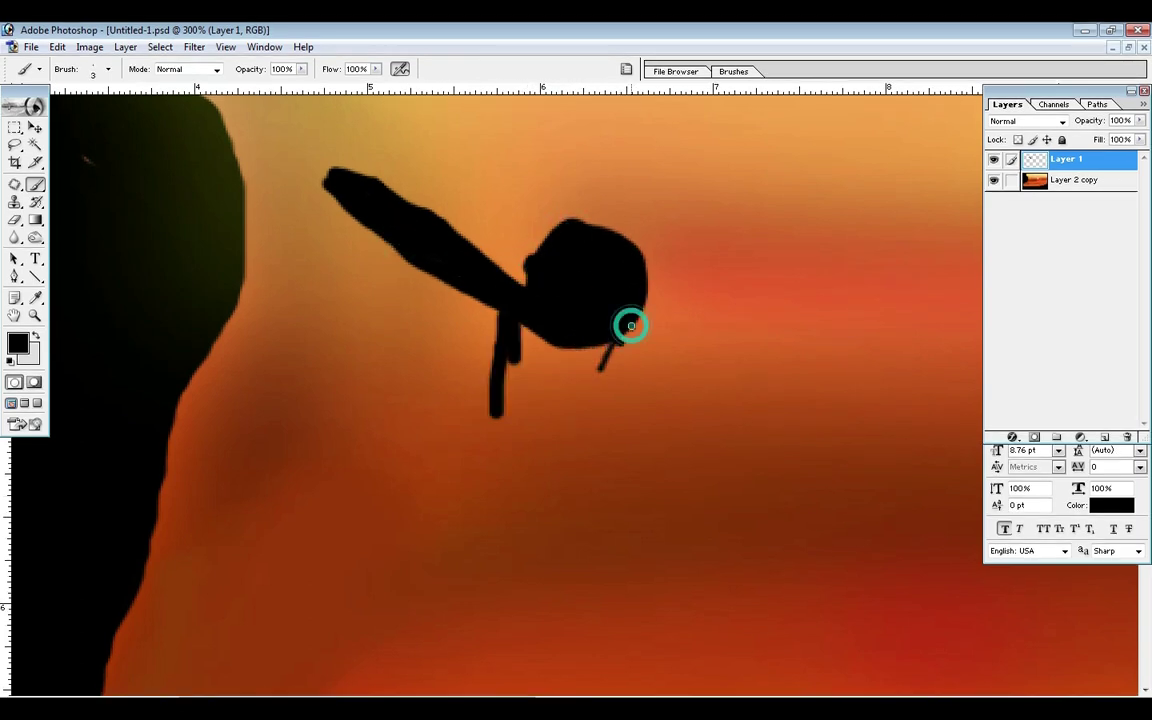
Step: Outline the forward arm reaching down from the head in black at brush size 3
mouse_move(630, 325)
mouse_down()
mouse_move(806, 463)
mouse_move(831, 526)
mouse_up()
key(ctrl+z)
mouse_move(588, 409)
mouse_down()
mouse_move(648, 404)
mouse_move(772, 475)
mouse_up()
key(ctrl+minus)
key(ctrl+minus)
key(ctrl+minus)
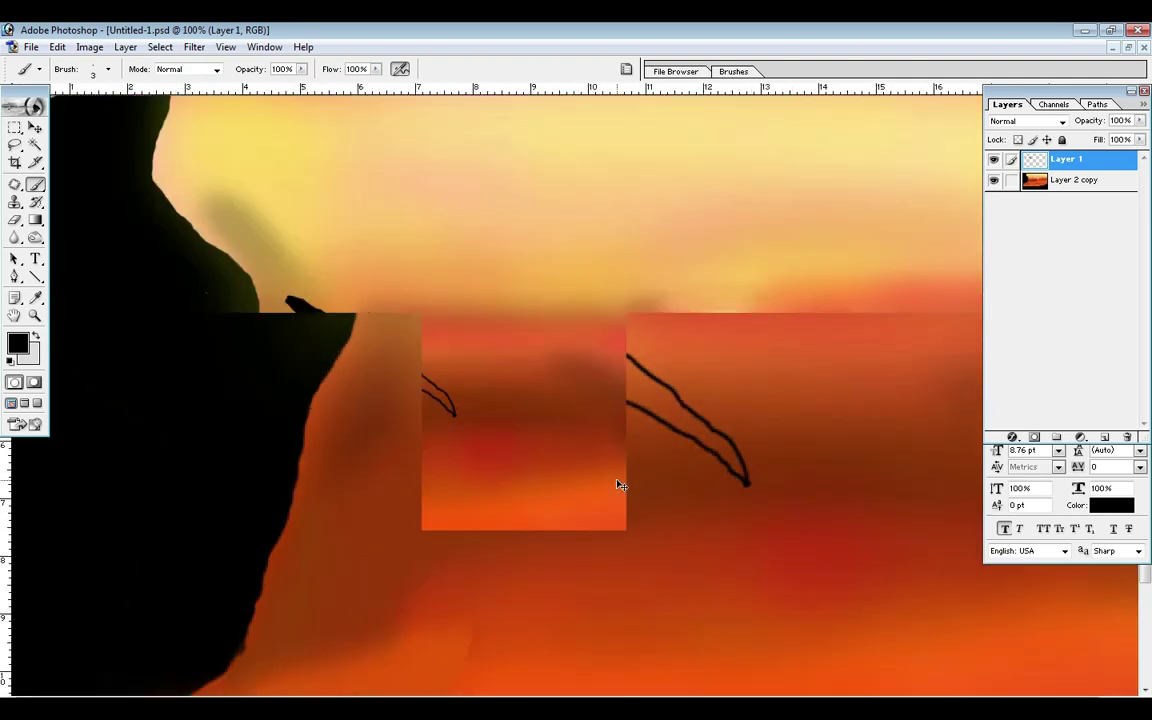
mouse_move(419, 335)
mouse_down()
mouse_move(420, 380)
mouse_move(604, 268)
mouse_move(576, 380)
mouse_up()
ctrl+click(422, 366)
ctrl+click(422, 368)
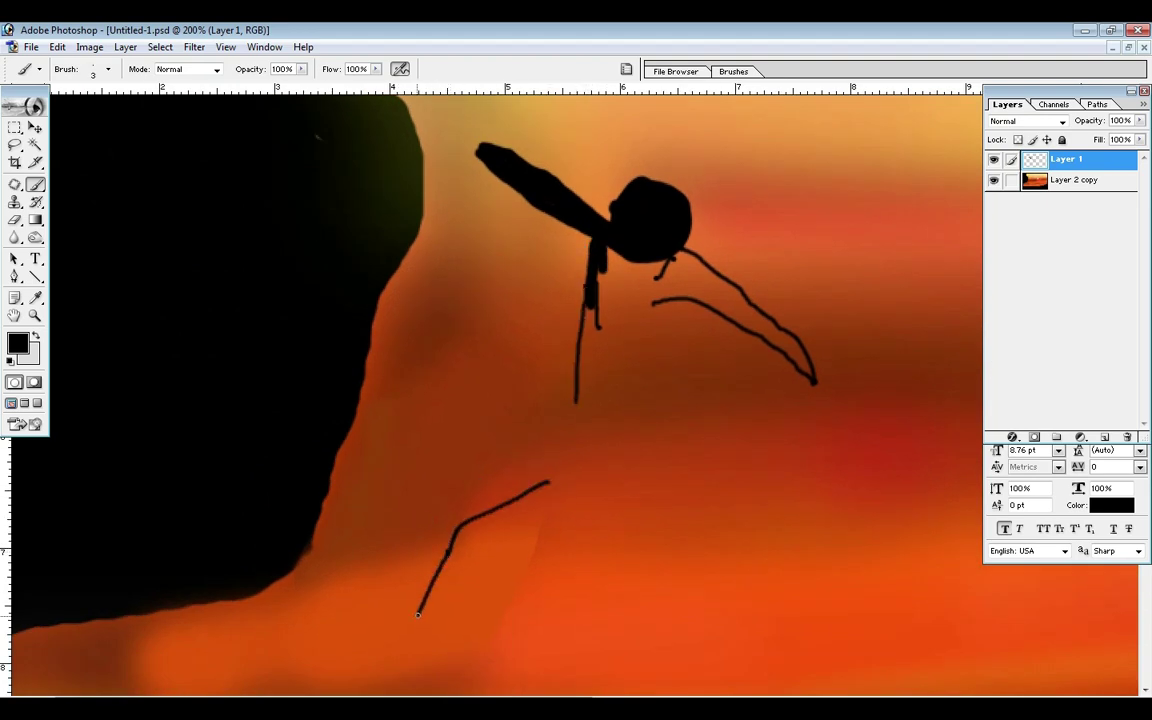
Step: Outline the bent rear leg and its pointed foot in thin black lines at brush size 3
drag(459, 514, 512, 487)
mouse_move(461, 491)
mouse_down()
mouse_move(543, 483)
mouse_move(471, 490)
mouse_move(441, 560)
mouse_move(452, 521)
mouse_move(548, 483)
mouse_move(516, 555)
mouse_move(471, 600)
mouse_up()
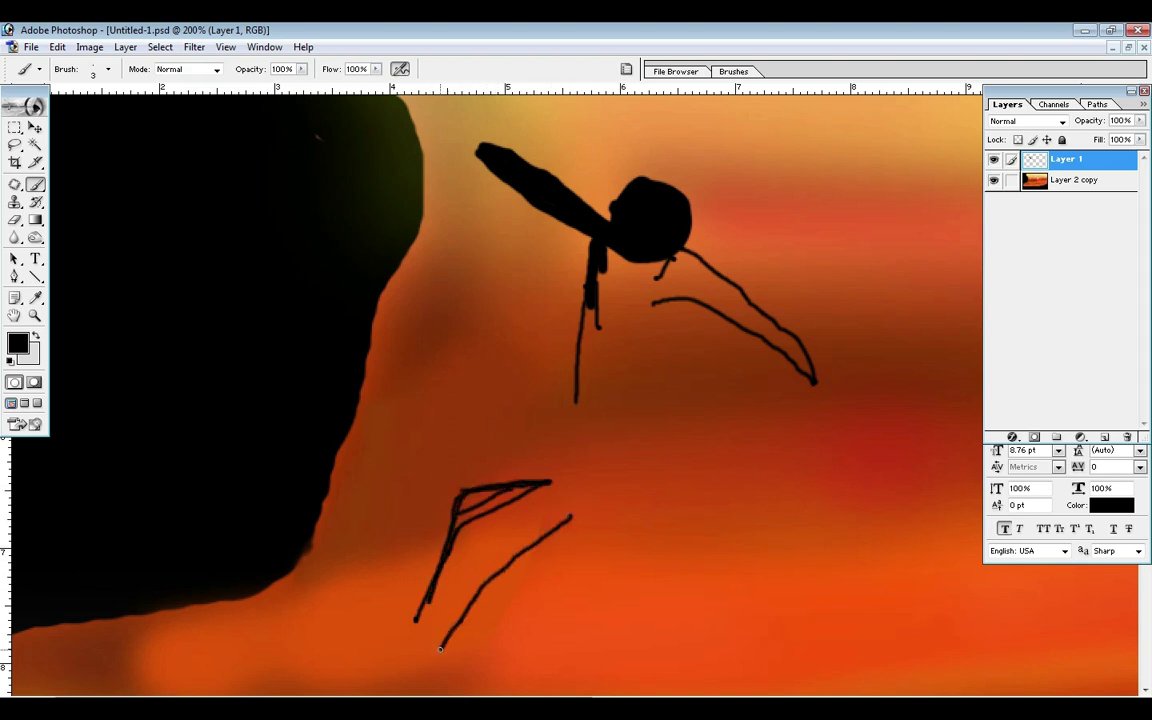
drag(337, 619, 424, 658)
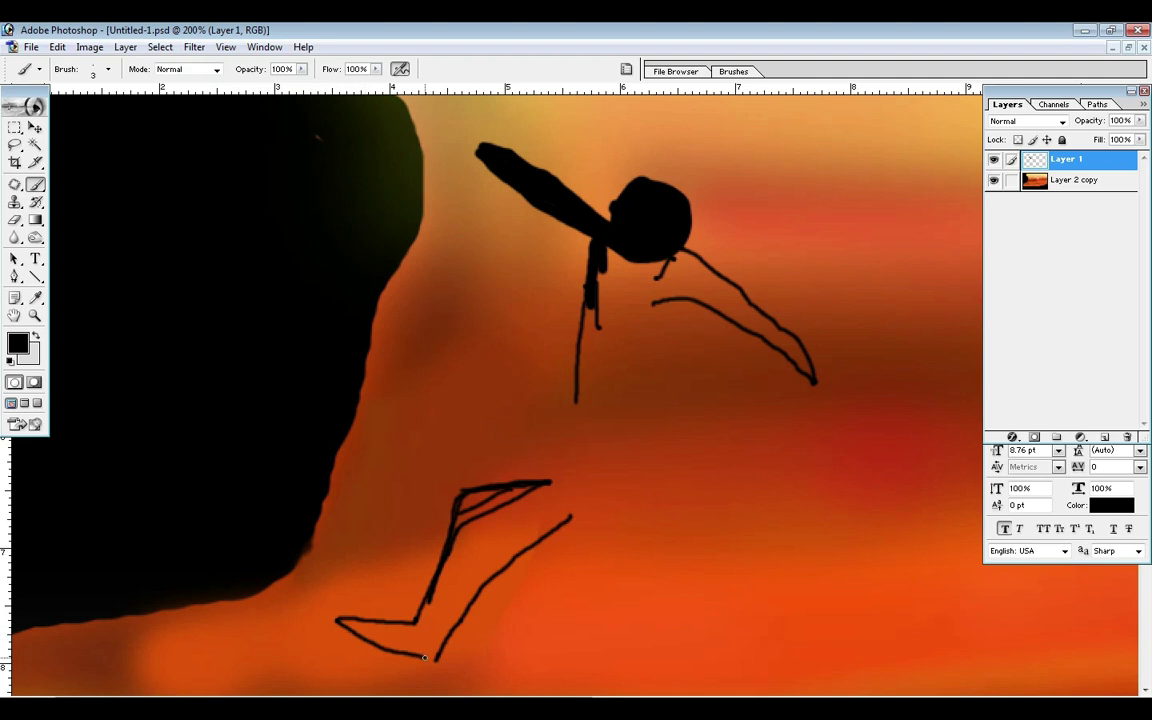
Step: Outline the chest and the extended front leg with its foot in thin black lines
drag(580, 595, 726, 664)
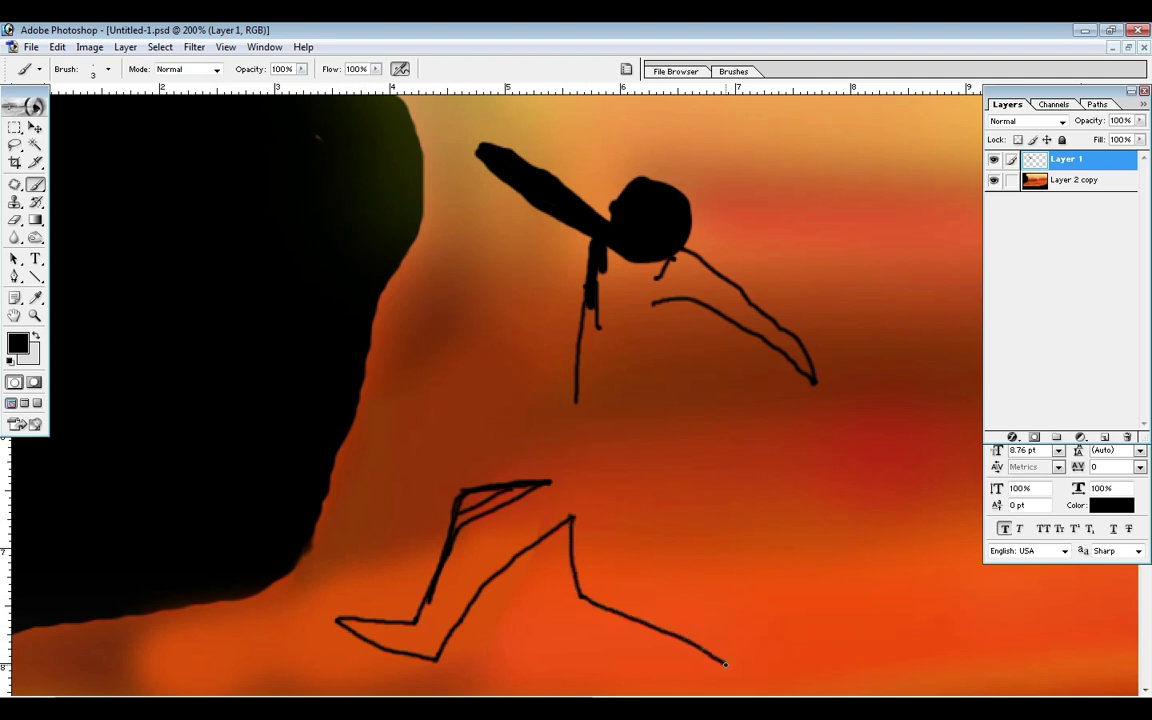
mouse_move(660, 303)
mouse_down()
mouse_move(670, 380)
mouse_move(632, 481)
mouse_move(601, 506)
mouse_move(617, 562)
mouse_up()
mouse_move(637, 483)
mouse_down()
mouse_move(635, 514)
mouse_move(663, 585)
mouse_move(739, 645)
mouse_up()
drag(702, 622, 606, 380)
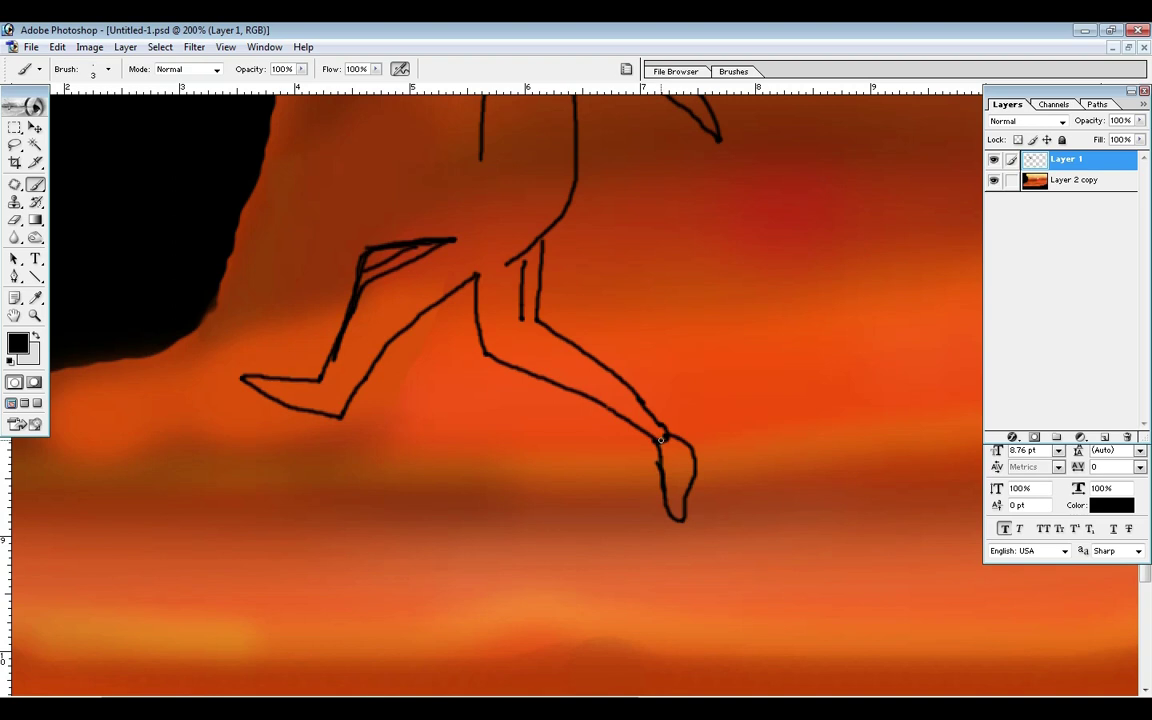
mouse_move(655, 440)
mouse_down()
mouse_move(673, 522)
mouse_move(692, 485)
mouse_move(674, 439)
mouse_up()
Step: Draw the back of the torso from shoulder to rear thigh and widen the chest outline with thin black lines
drag(507, 325, 612, 522)
mouse_move(597, 190)
mouse_down()
mouse_move(583, 331)
mouse_move(538, 436)
mouse_up()
drag(526, 436, 601, 190)
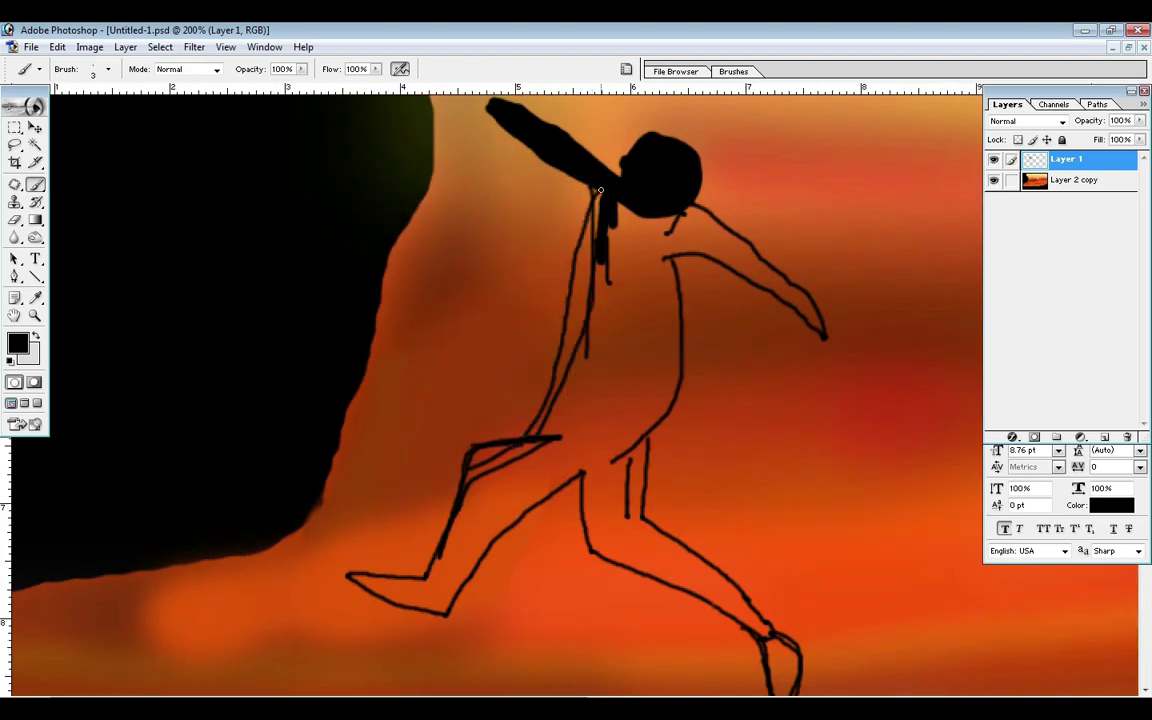
drag(694, 254, 648, 440)
drag(590, 192, 548, 363)
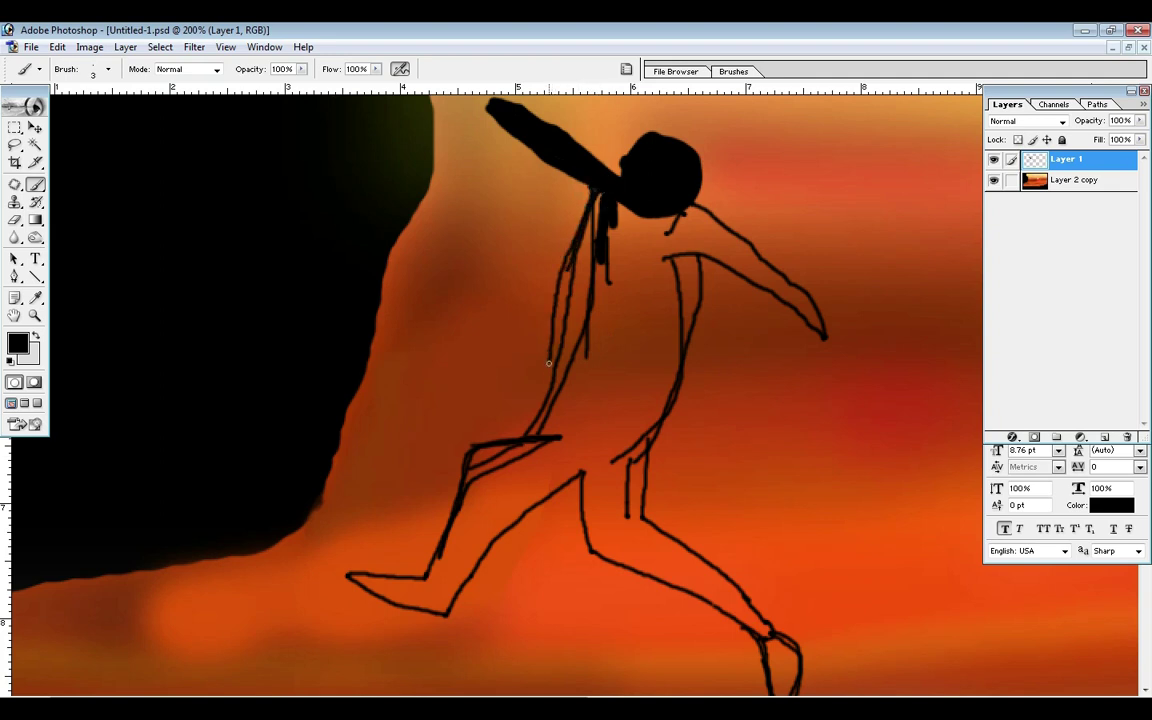
Step: Fill most of the torso, the rear leg and part of the forward arm with black at brush size 10
key(bracketright)
key(bracketright)
key(bracketright)
key(bracketright)
key(bracketright)
key(bracketright)
key(bracketright)
key(bracketright)
mouse_move(623, 212)
mouse_down()
mouse_move(609, 216)
mouse_move(528, 447)
mouse_move(470, 483)
mouse_move(506, 488)
mouse_move(481, 540)
mouse_move(595, 195)
mouse_up()
key(bracketleft)
key(bracketleft)
mouse_move(663, 206)
mouse_down()
mouse_move(779, 287)
mouse_move(682, 256)
mouse_move(687, 325)
mouse_move(633, 458)
mouse_move(632, 520)
mouse_move(691, 565)
mouse_up()
drag(619, 437, 660, 215)
Step: Set the eraser's brush size to 13 and sample orange from the sky beside the legs for the brush
click(16, 220)
right_click(493, 255)
click(585, 342)
click(558, 180)
click(36, 184)
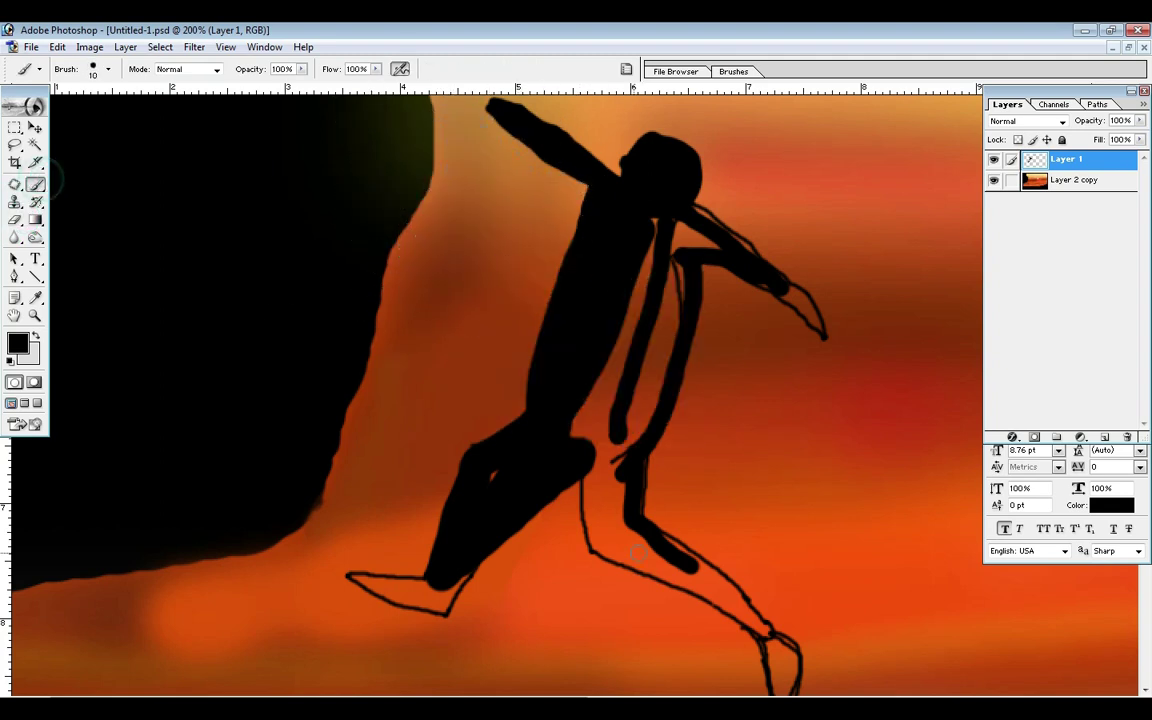
alt+click(575, 510)
click(15, 220)
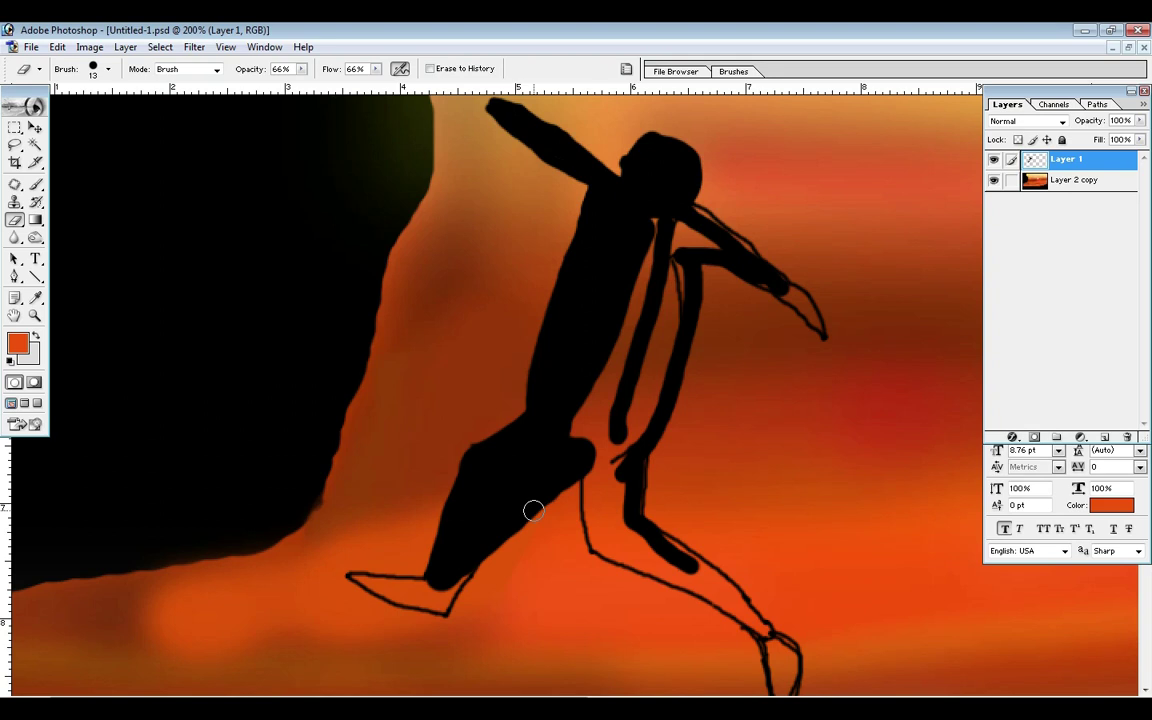
click(38, 185)
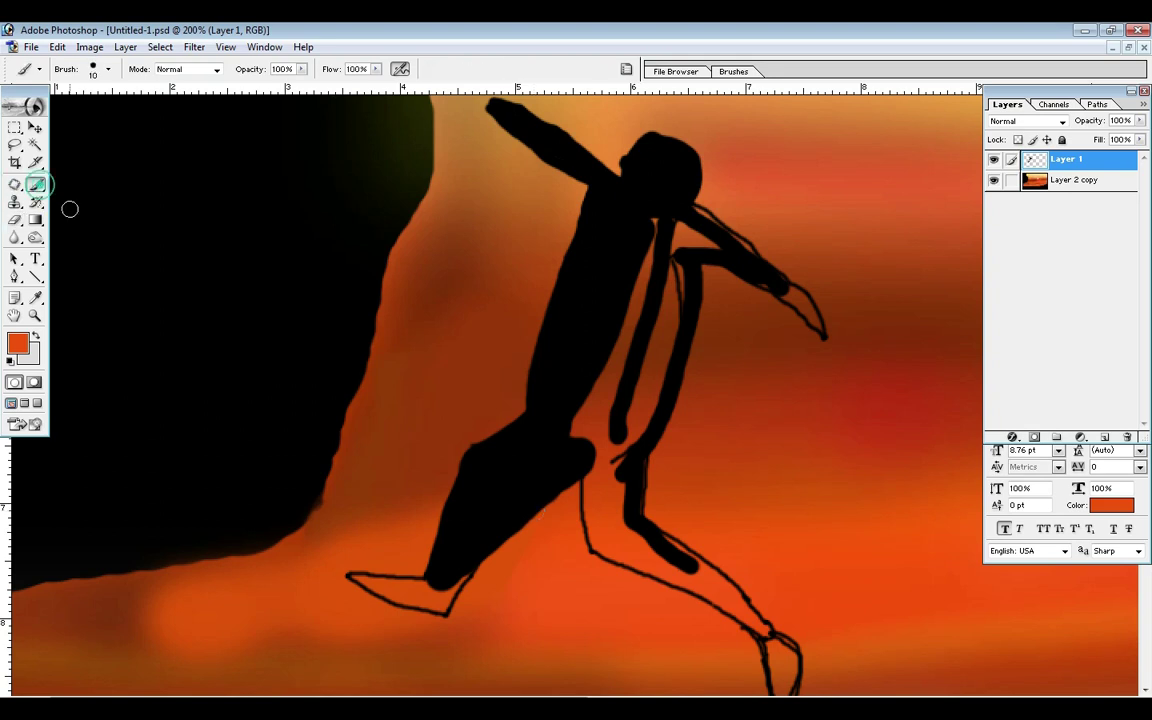
Step: Sample black from the figure again and fill the rear foot solid, using brush sizes 8 and 6
ctrl+click(538, 481)
drag(530, 445, 492, 303)
mouse_move(369, 398)
mouse_down()
mouse_move(233, 399)
mouse_move(388, 450)
mouse_move(430, 391)
mouse_move(397, 410)
mouse_move(310, 415)
mouse_up()
key(ctrl+z)
alt+click(419, 340)
key(bracketleft)
key(bracketleft)
key(bracketleft)
key(])
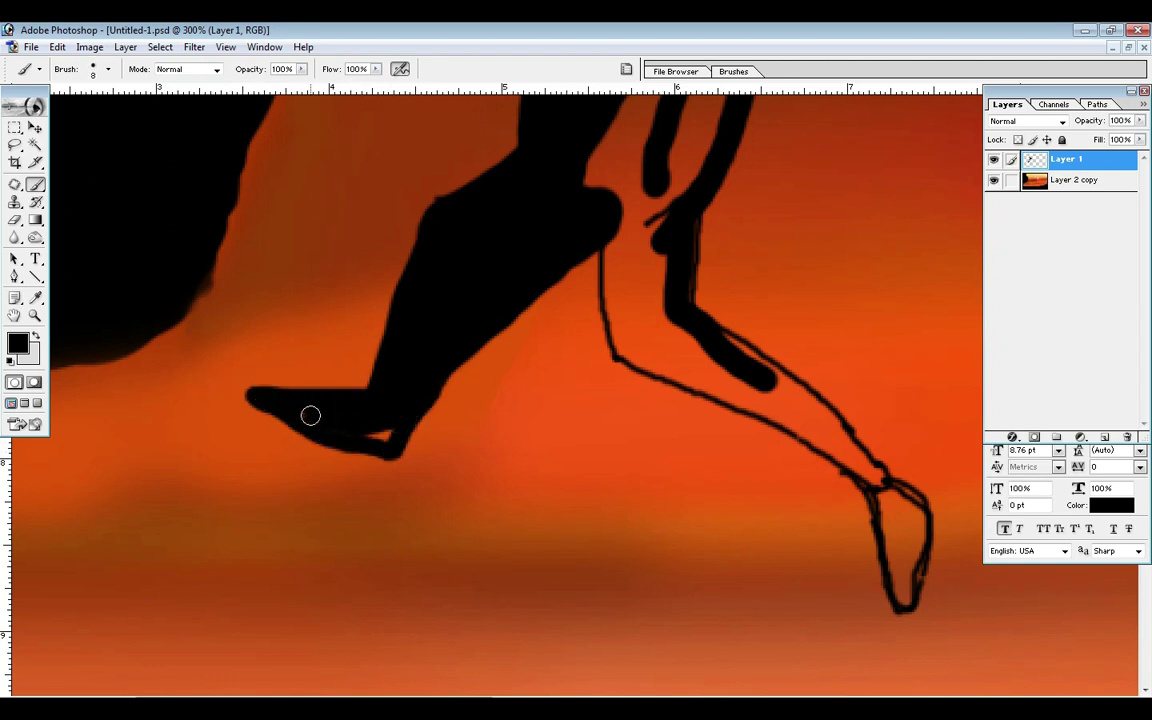
mouse_move(249, 393)
mouse_down()
mouse_move(324, 442)
mouse_move(400, 436)
mouse_up()
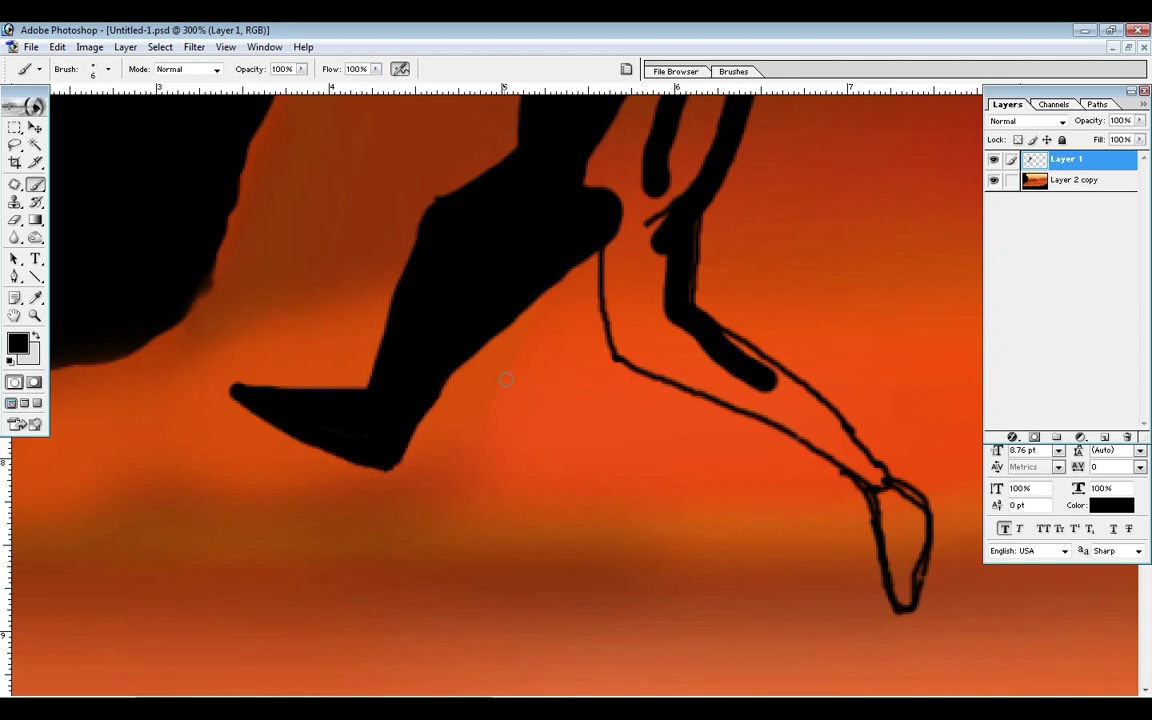
Step: Thicken the front leg's outlines at brush size 9 and fill the thigh and calf with black
mouse_move(593, 230)
mouse_down()
mouse_move(615, 344)
mouse_move(854, 463)
mouse_up()
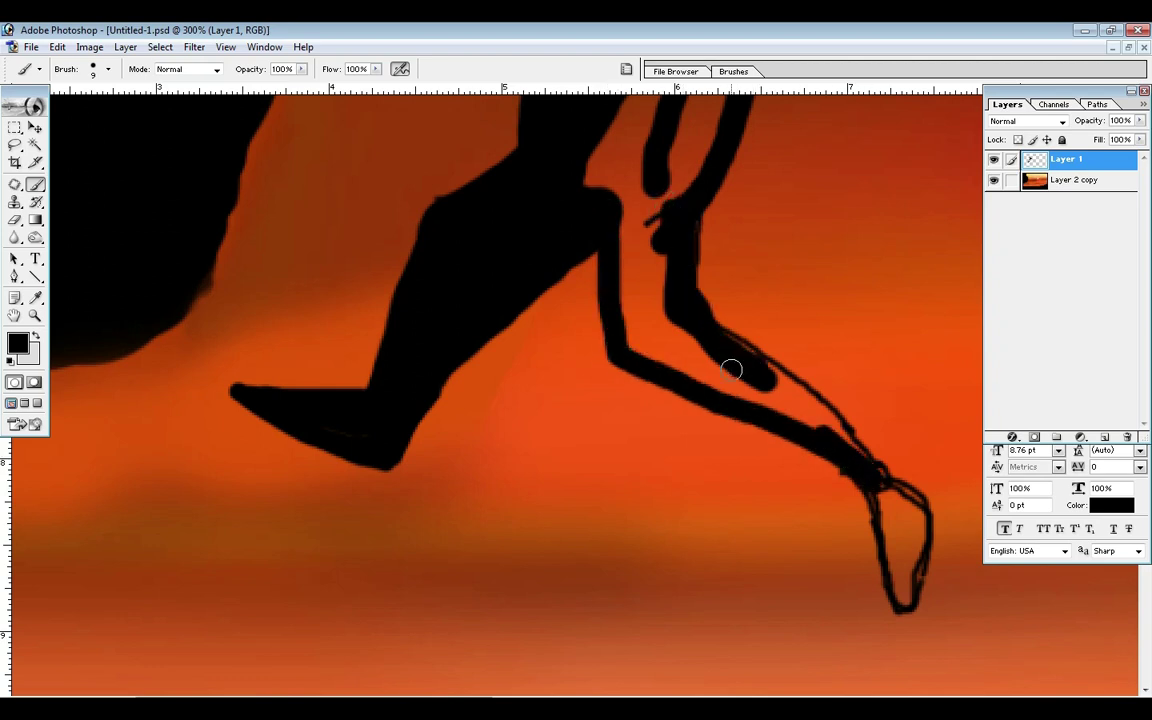
drag(626, 277, 548, 381)
mouse_move(562, 384)
mouse_down()
mouse_move(547, 354)
mouse_move(578, 371)
mouse_move(557, 354)
mouse_move(540, 359)
mouse_move(557, 432)
mouse_move(576, 384)
mouse_move(746, 528)
mouse_move(608, 445)
mouse_move(713, 521)
mouse_move(706, 490)
mouse_move(816, 586)
mouse_move(797, 608)
mouse_move(704, 366)
mouse_move(738, 492)
mouse_up()
key(])
key(])
key(])
Step: Thicken the outline of the front foot and heel with smaller black brush strokes
key([)
key([)
key([)
key([)
key([)
drag(764, 394, 753, 509)
mouse_move(724, 360)
mouse_down()
mouse_move(755, 366)
mouse_move(757, 409)
mouse_move(720, 427)
mouse_move(729, 504)
mouse_move(731, 445)
mouse_move(716, 504)
mouse_up()
key([)
key([)
Step: Set the eraser's opacity and flow to 100% and trim the edges around the front foot
key(e)
click(302, 69)
drag(305, 86, 335, 88)
click(376, 69)
drag(379, 86, 408, 88)
click(671, 416)
mouse_move(693, 459)
mouse_down()
mouse_move(730, 526)
mouse_move(778, 509)
mouse_up()
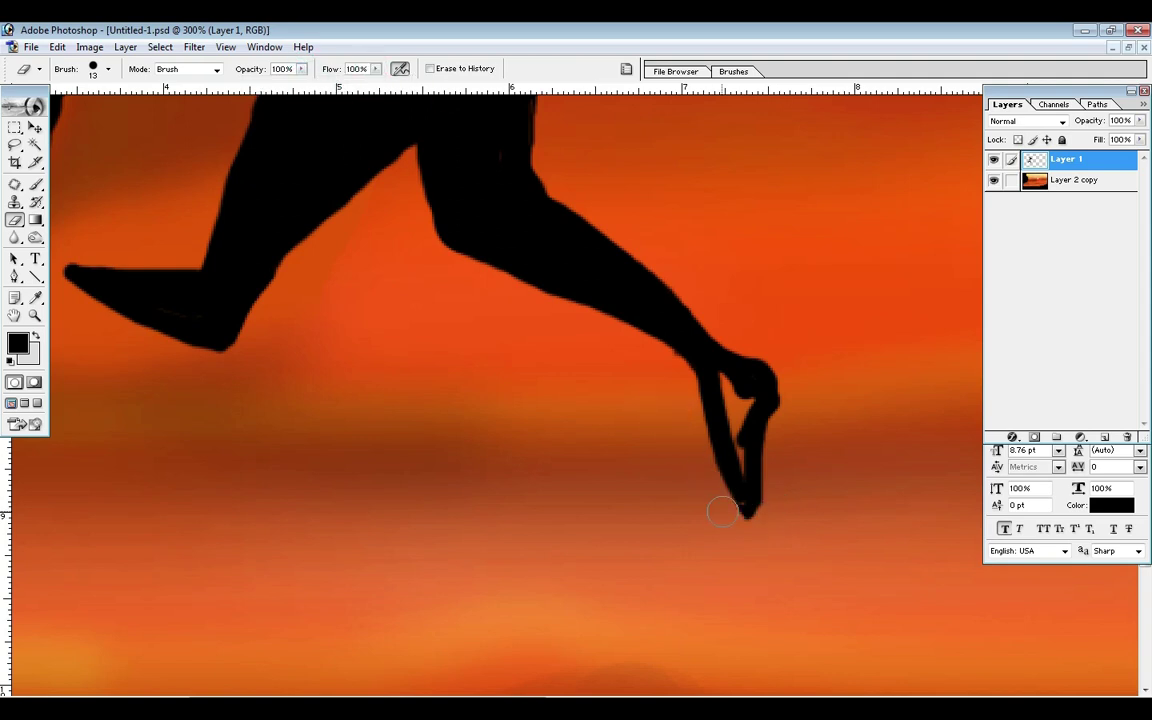
Step: Slim the rear leg's underside and heel with the eraser, clear the leftover streak, and fill the ankle with black
mouse_move(337, 268)
mouse_down()
mouse_move(420, 437)
mouse_move(447, 352)
mouse_move(484, 320)
mouse_move(375, 310)
mouse_move(338, 463)
mouse_move(380, 365)
mouse_move(469, 310)
mouse_move(381, 345)
mouse_up()
mouse_move(317, 501)
mouse_down()
mouse_move(266, 517)
mouse_move(154, 462)
mouse_up()
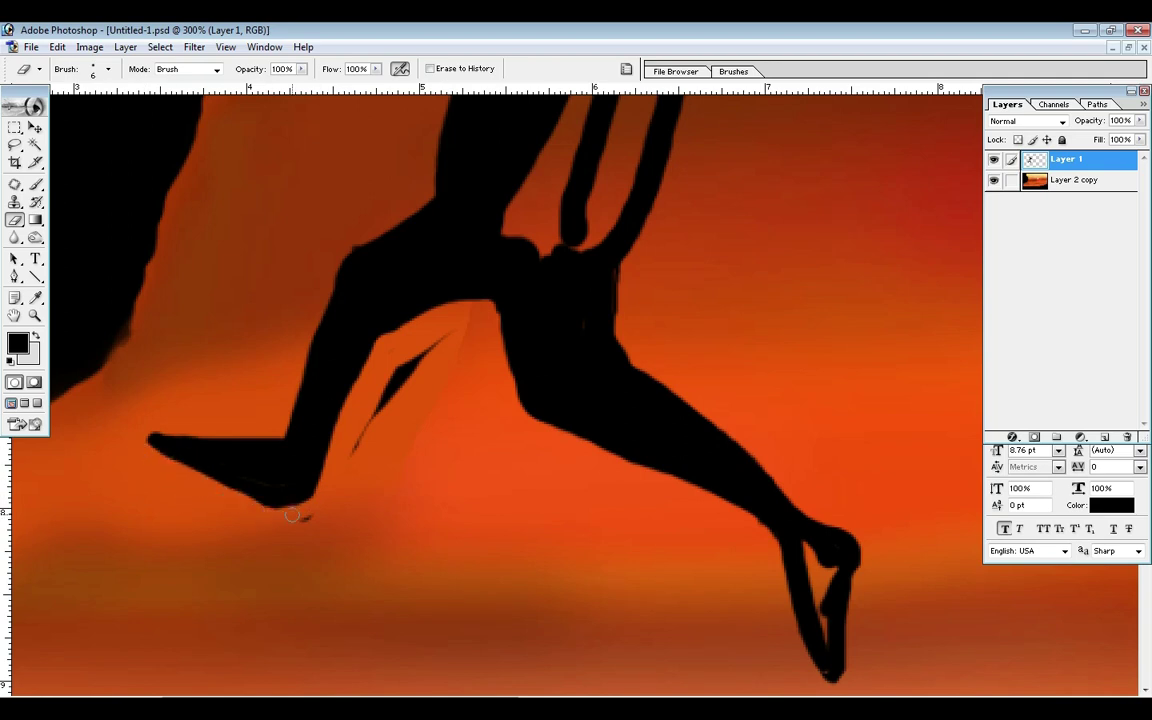
drag(352, 452, 425, 343)
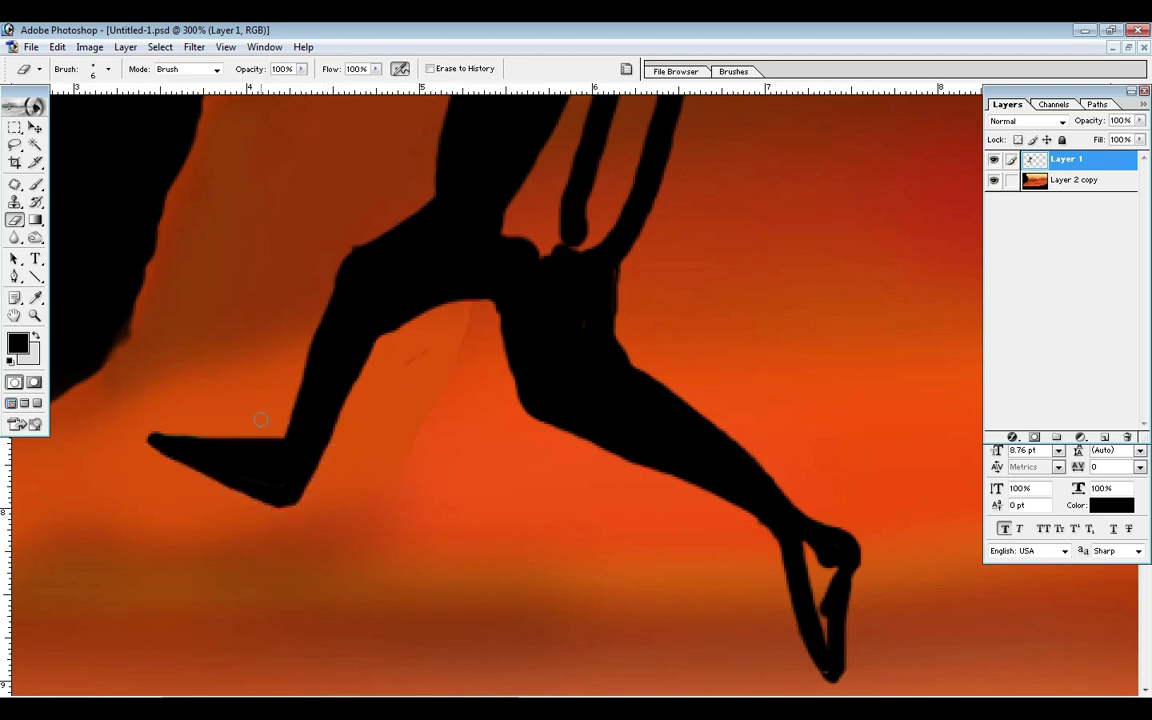
key(b)
drag(219, 452, 239, 442)
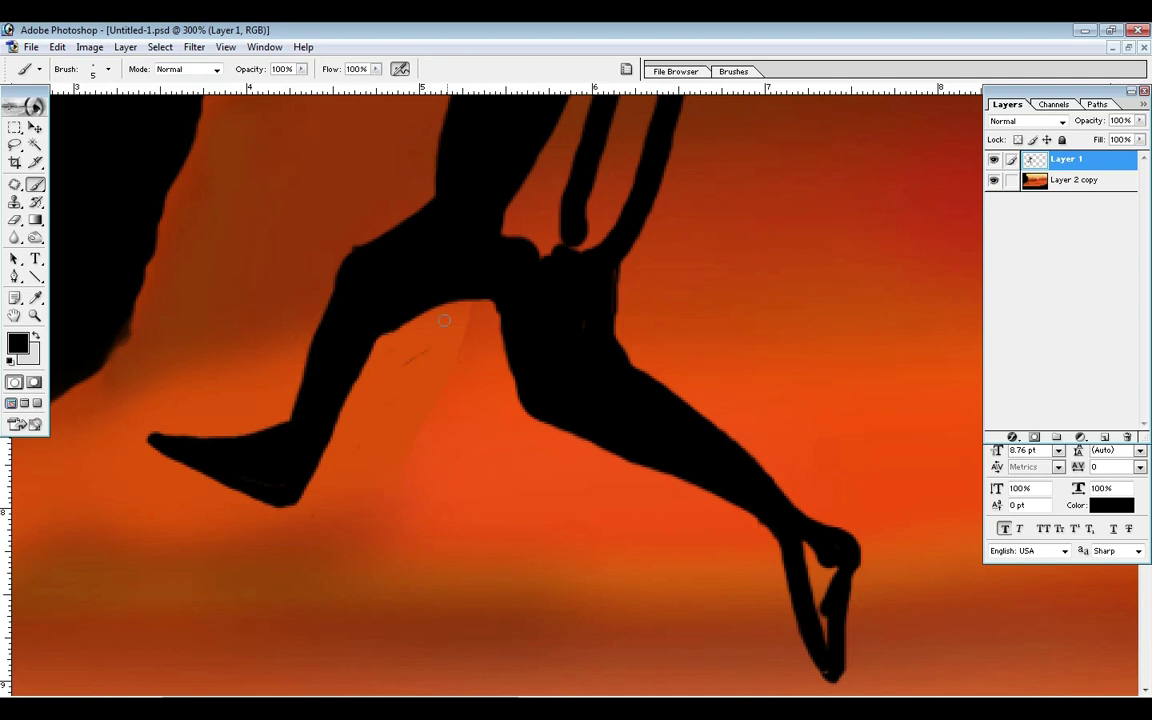
Step: Fill the remaining gaps in the torso and hips solid black with a larger brush
drag(531, 136, 470, 351)
drag(570, 128, 527, 241)
key(])
key(])
key(])
key(])
drag(562, 155, 497, 348)
mouse_move(556, 215)
mouse_down()
mouse_move(450, 455)
mouse_move(440, 505)
mouse_move(296, 548)
mouse_up()
click(14, 221)
click(36, 184)
mouse_move(372, 430)
mouse_down()
mouse_move(508, 297)
mouse_move(468, 420)
mouse_move(536, 455)
mouse_move(484, 425)
mouse_up()
key(])
key(])
key(])
mouse_move(572, 262)
mouse_down()
mouse_move(576, 238)
mouse_move(480, 454)
mouse_move(442, 656)
mouse_up()
mouse_move(545, 337)
mouse_down()
mouse_move(566, 345)
mouse_move(475, 361)
mouse_move(570, 510)
mouse_up()
Step: Reduce the brush size to 8 and paint over the hand and forearm of the raised arm in black
key(bracketleft)
key(bracketleft)
key(bracketleft)
key(bracketleft)
drag(362, 292, 424, 326)
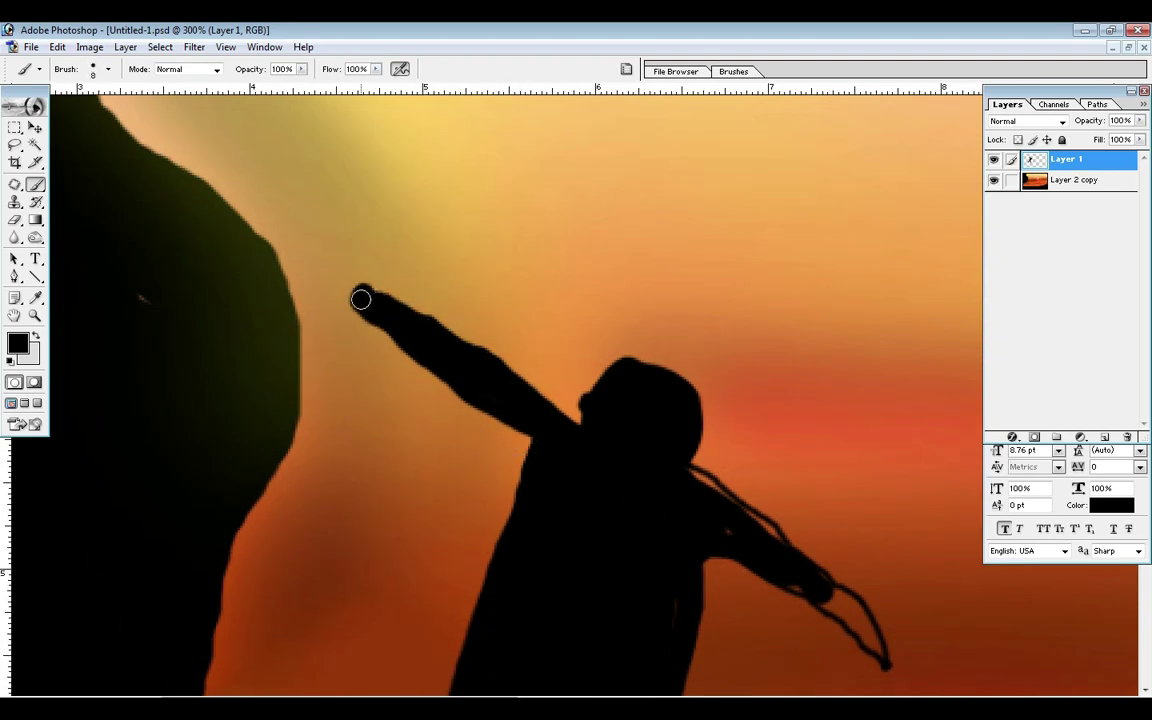
Step: Slim the raised forearm and trim the upper edge of the forward arm with the eraser
key(e)
mouse_move(347, 312)
mouse_down()
mouse_move(399, 346)
mouse_move(366, 279)
mouse_move(455, 320)
mouse_up()
drag(698, 468, 832, 566)
drag(699, 472, 626, 375)
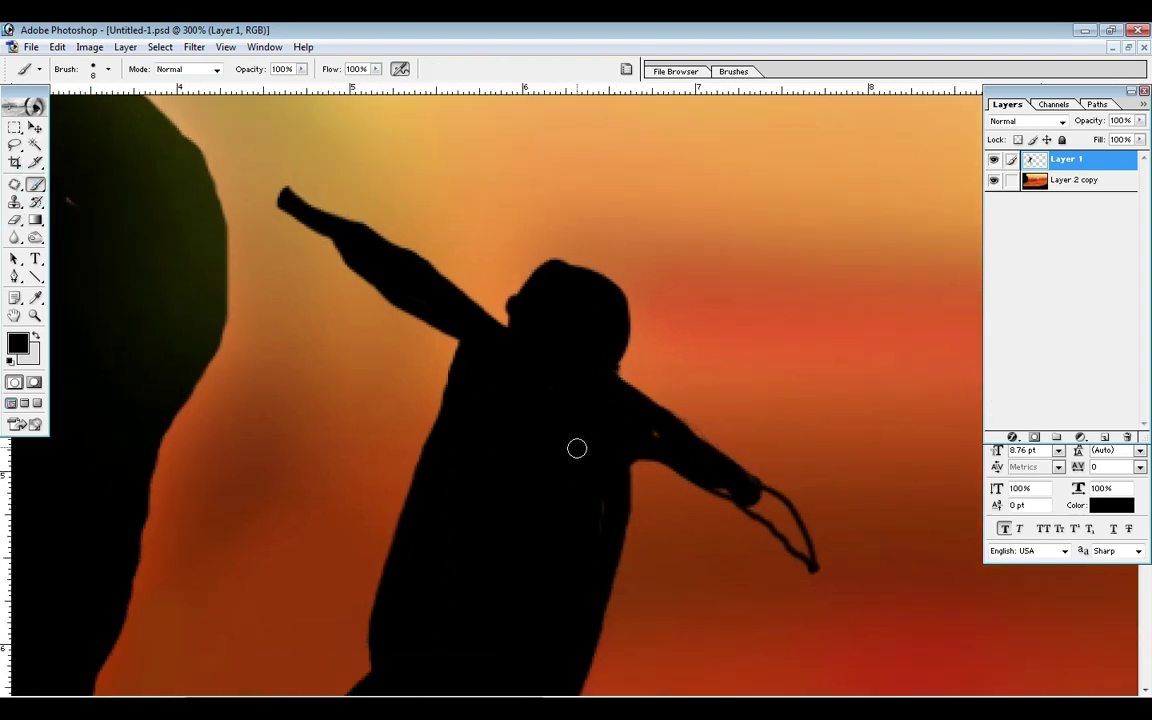
mouse_move(672, 492)
mouse_down()
mouse_move(646, 371)
mouse_move(599, 363)
mouse_move(519, 623)
mouse_move(579, 483)
mouse_move(581, 406)
mouse_move(532, 560)
mouse_move(600, 359)
mouse_up()
Step: Thicken the forward upper arm in black and shape its wrist and hand at brush size 2
click(36, 184)
mouse_move(615, 351)
mouse_down()
mouse_move(669, 335)
mouse_move(748, 388)
mouse_move(775, 457)
mouse_up()
key(bracketleft)
key(bracketleft)
key(bracketleft)
key(bracketleft)
key(bracketleft)
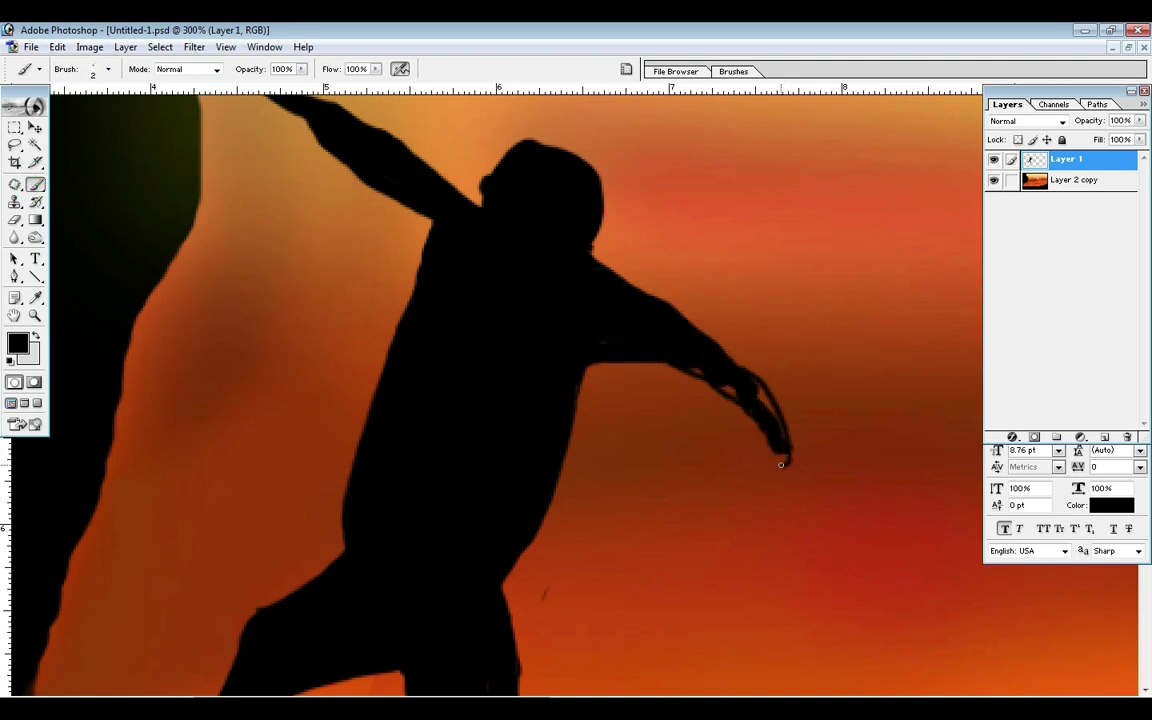
drag(763, 404, 770, 451)
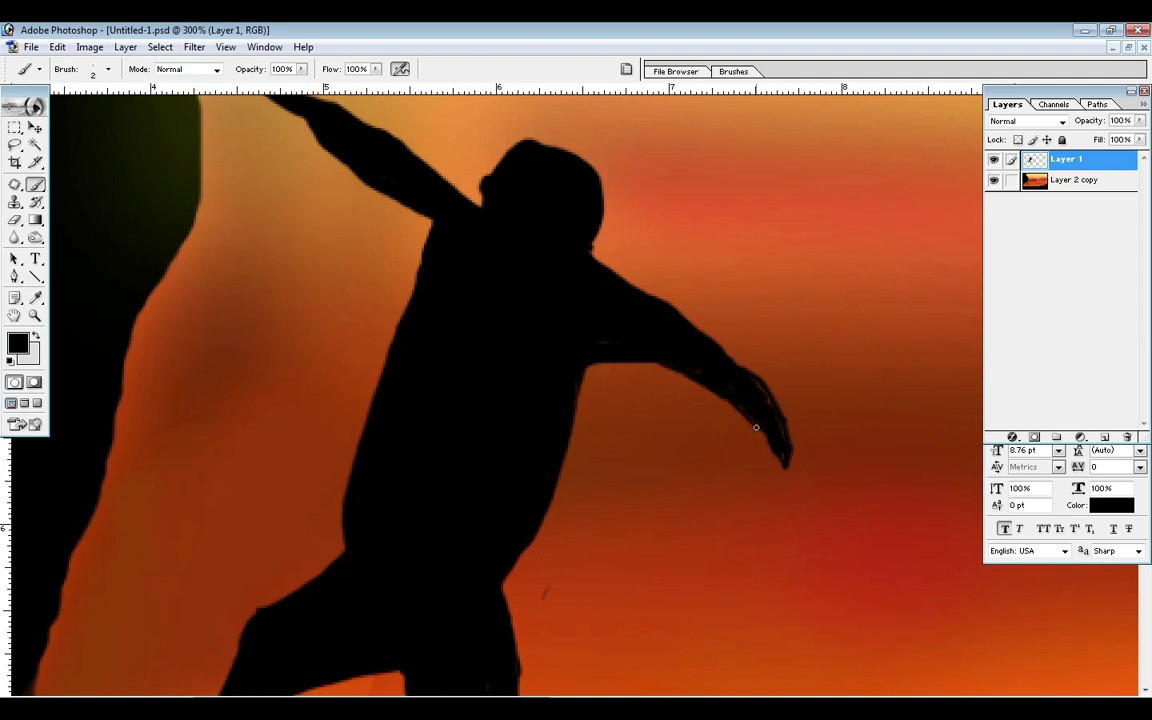
Step: Shape the raised hand and wrist with fine black strokes at brush size 2, undoing a stray stroke
drag(400, 190, 487, 299)
drag(344, 178, 350, 200)
key(ctrl+z)
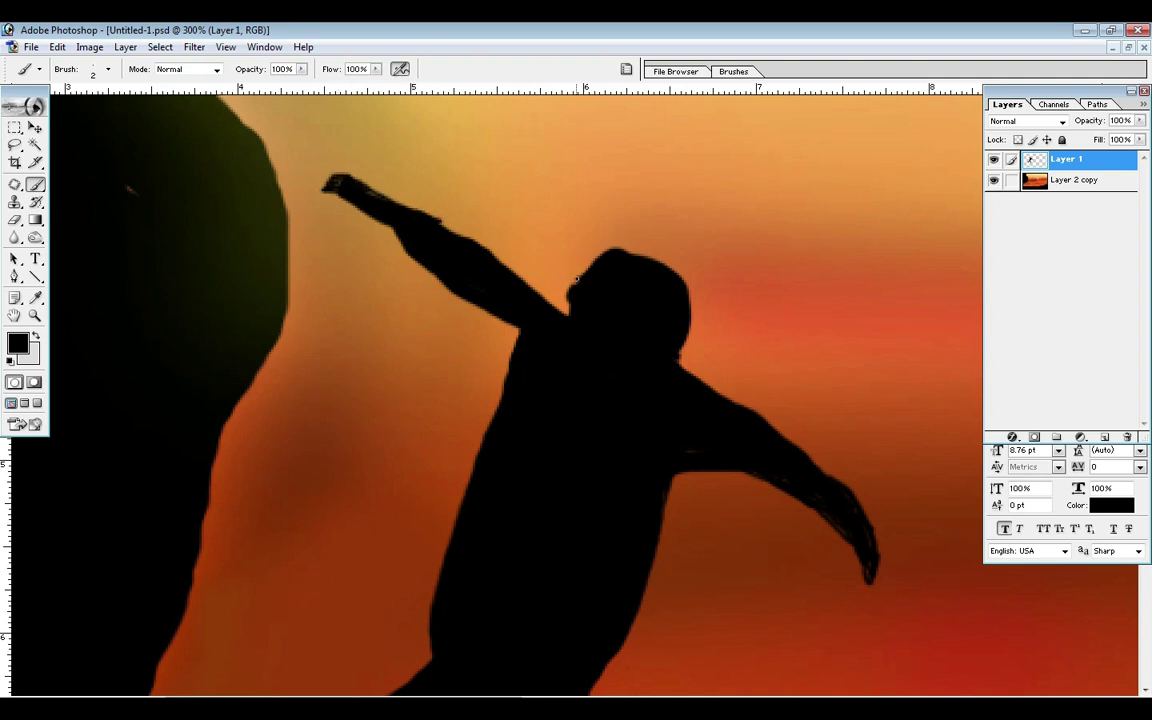
Step: Fill the hollow inside of the front foot with solid black
key(ctrl+0)
drag(400, 311, 556, 490)
drag(482, 478, 658, 691)
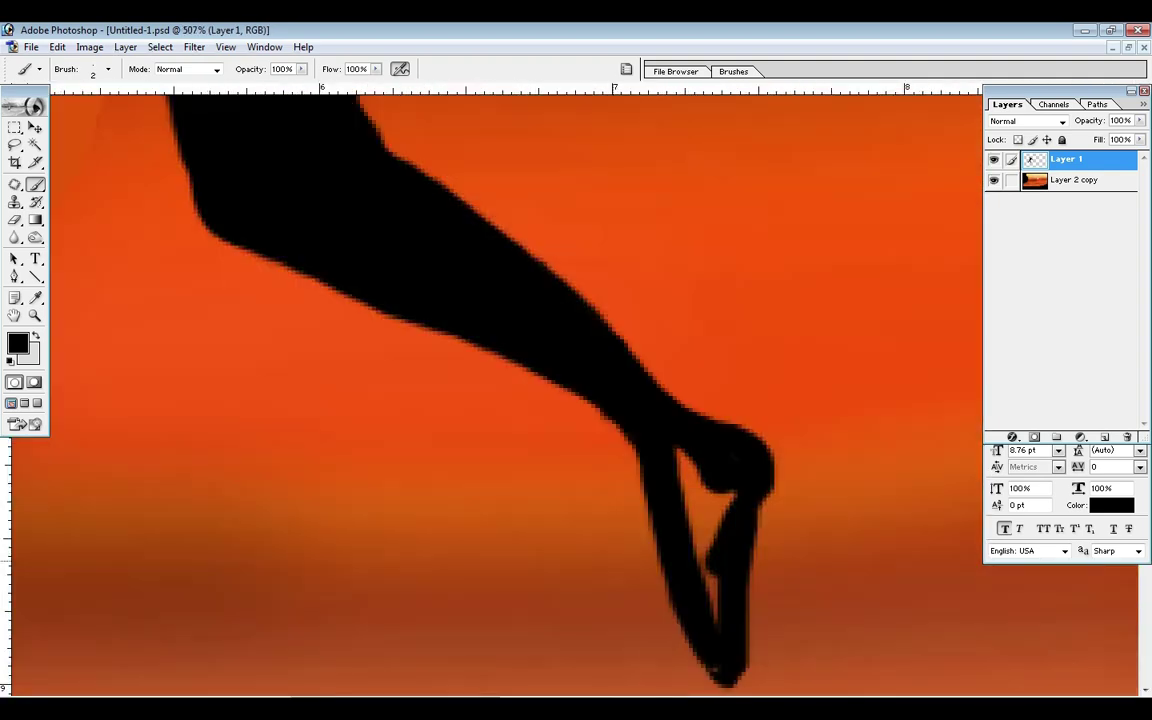
mouse_move(673, 452)
mouse_down()
mouse_move(710, 589)
mouse_move(663, 542)
mouse_up()
key(ctrl+0)
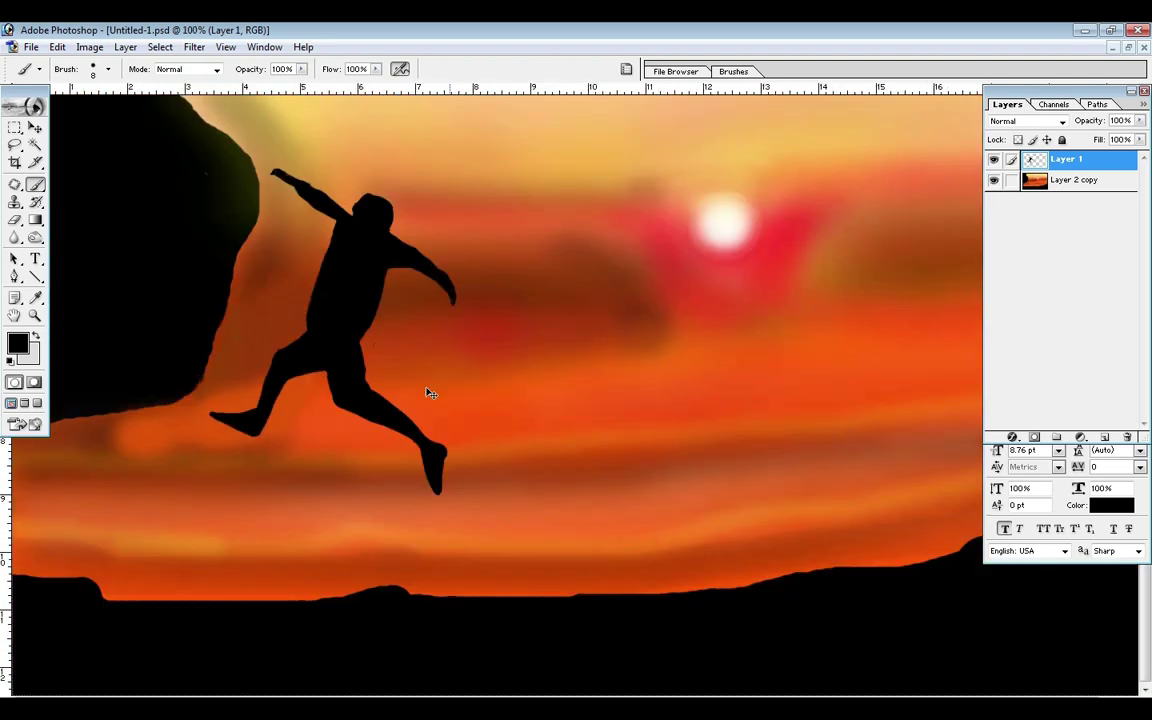
Step: Paint a loose flap of clothing hanging from the front of the figure's waist at brush size 4
drag(308, 222, 437, 358)
mouse_move(531, 404)
mouse_down()
mouse_move(540, 483)
mouse_move(525, 485)
mouse_move(555, 501)
mouse_move(513, 521)
mouse_move(524, 409)
mouse_move(576, 506)
mouse_move(524, 540)
mouse_move(518, 485)
mouse_move(550, 406)
mouse_move(581, 489)
mouse_move(560, 540)
mouse_move(474, 467)
mouse_up()
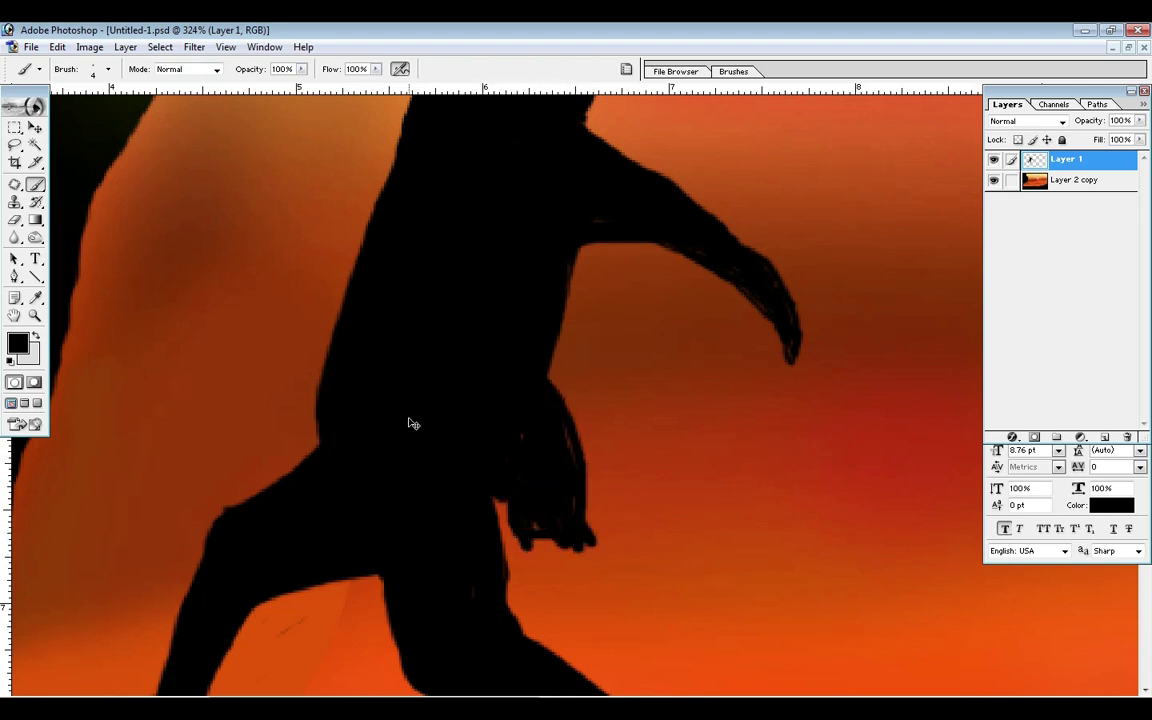
key(ctrl+minus)
key(ctrl+minus)
key(ctrl+minus)
key(ctrl+minus)
Step: Position the figure against the cliff with Move and Free Transform so the raised hand and rear foot touch the rock
click(36, 128)
drag(420, 376, 406, 361)
key(ctrl+t)
drag(479, 496, 471, 479)
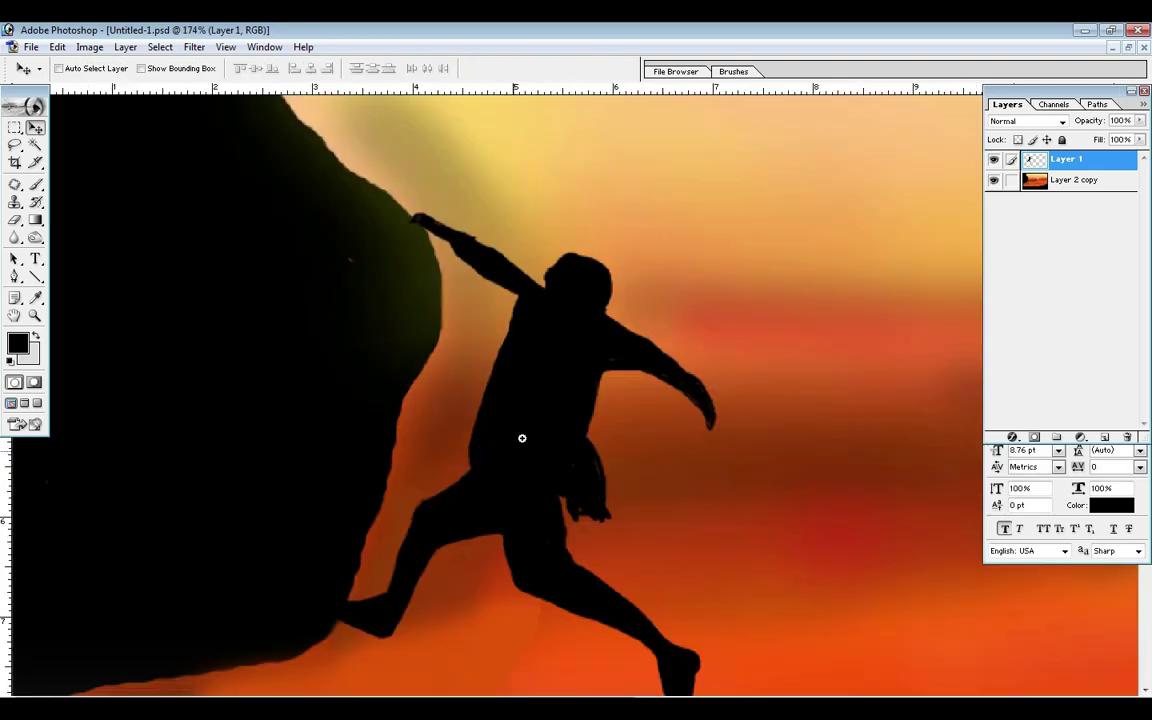
Step: Erase rough edges along the climber's arm, torso and legs with a size 8 eraser
key(e)
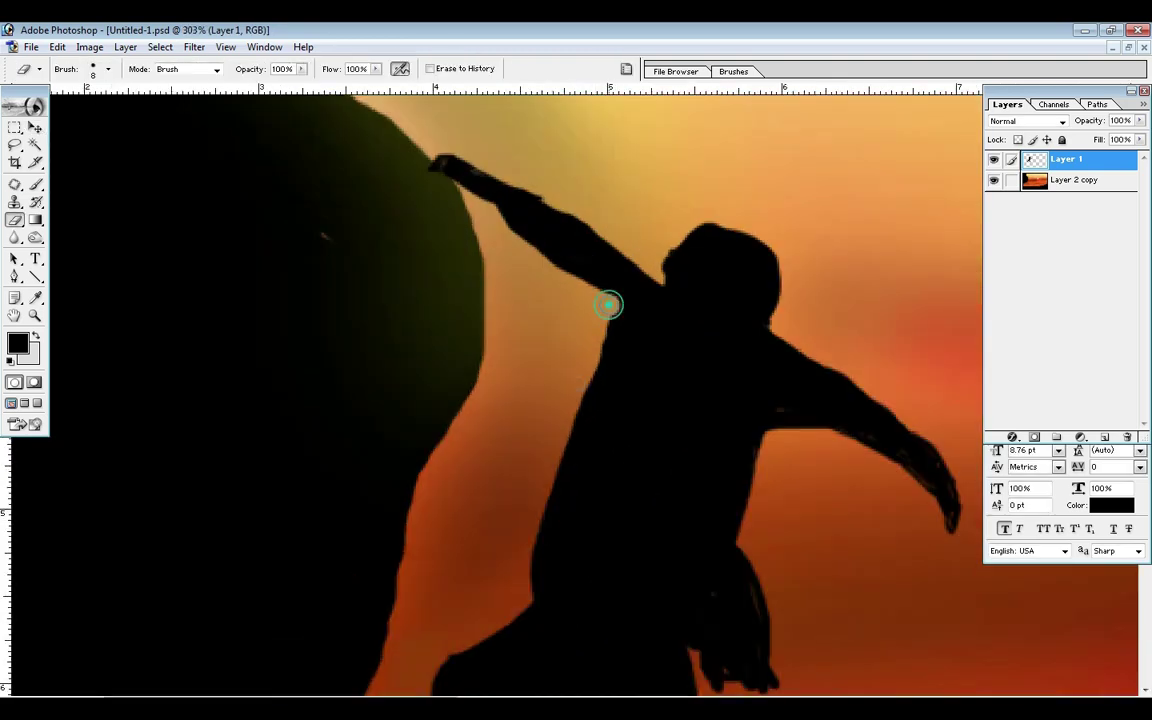
drag(612, 315, 597, 347)
drag(528, 592, 525, 542)
drag(538, 276, 764, 512)
mouse_move(499, 196)
mouse_down()
mouse_move(482, 314)
mouse_move(369, 520)
mouse_up()
mouse_move(378, 517)
mouse_down()
mouse_move(478, 170)
mouse_move(397, 543)
mouse_up()
scroll(397, 543, down, 8)
key(alt+space)
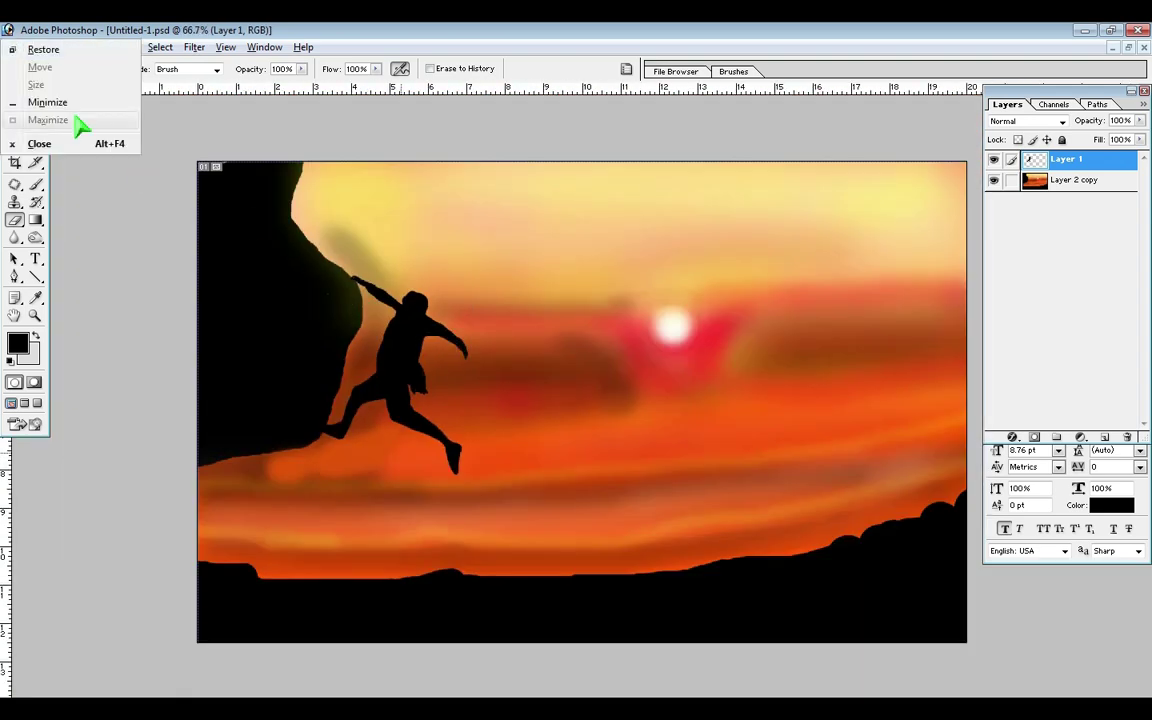
Step: On Layer 2 copy, paint a black rope hanging from the climber to the canvas edge below the cliff at brush size 7
click(35, 127)
ctrl+click(310, 336)
click(36, 185)
key(bracketright)
key(bracketright)
key(bracketright)
key(bracketright)
key(bracketright)
mouse_move(297, 260)
mouse_down()
mouse_move(327, 276)
mouse_move(336, 348)
mouse_move(290, 366)
mouse_up()
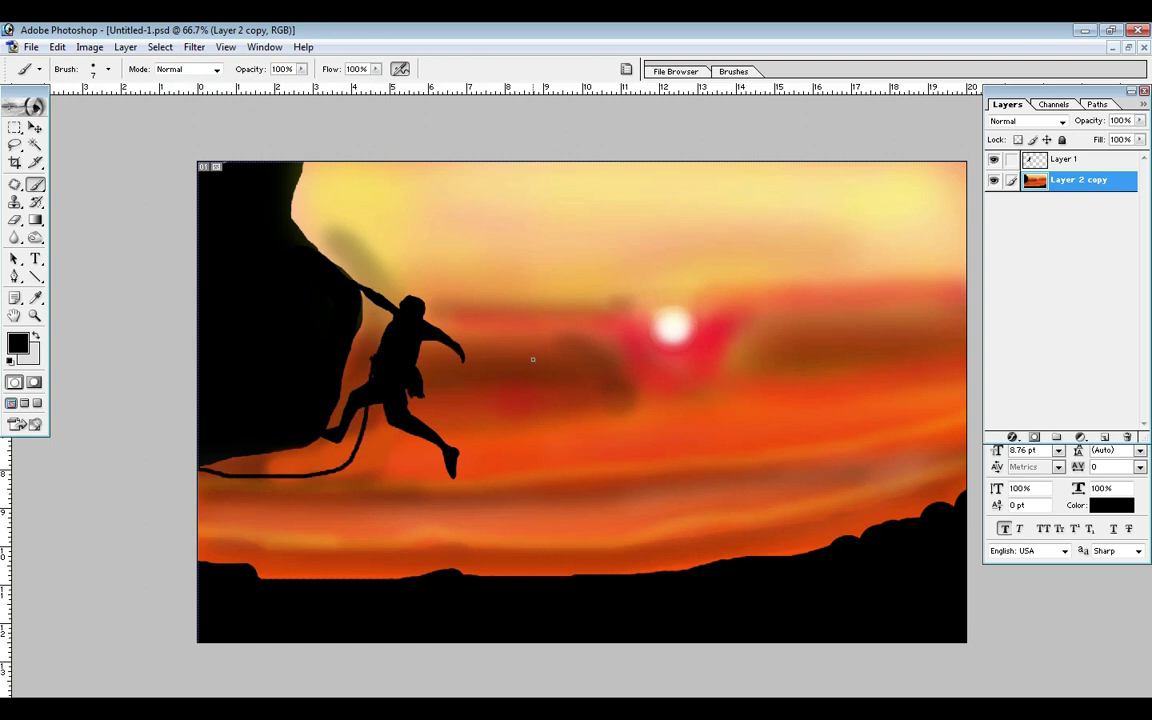
drag(408, 333, 510, 416)
Step: On Layer 1, clean up the notch between the climber's raised arm and chin with a size 2 eraser
click(15, 219)
drag(376, 249, 598, 450)
drag(511, 378, 526, 392)
key(alt+bracketright)
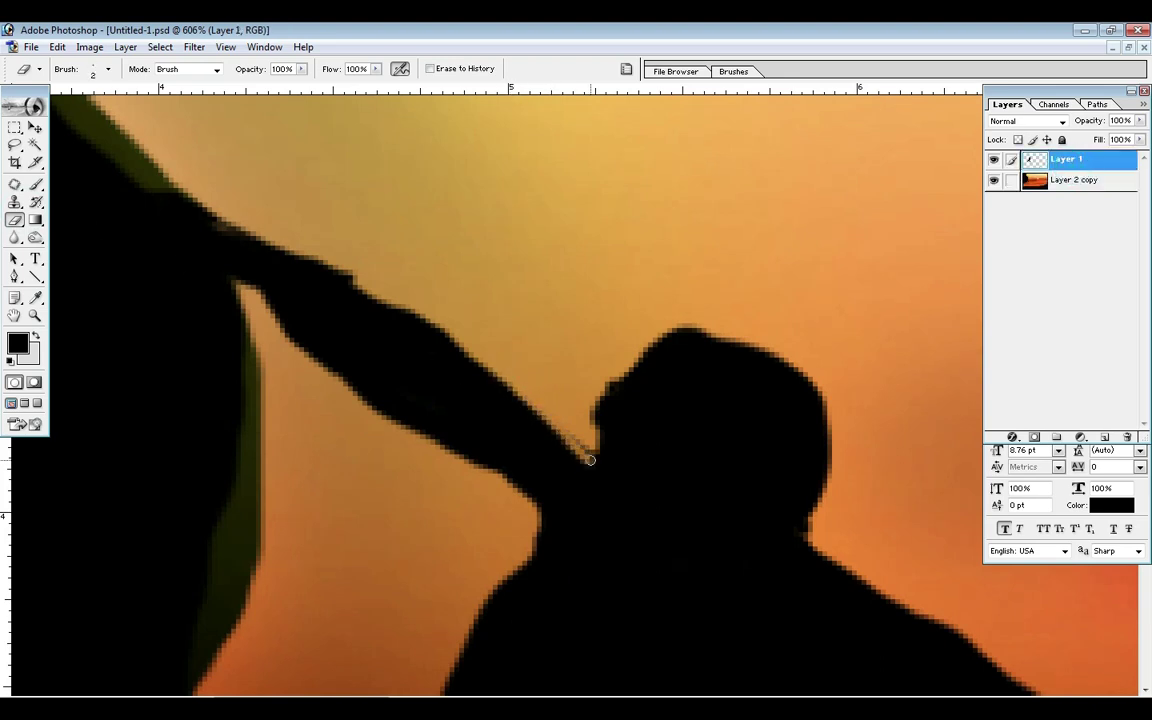
key(b)
mouse_move(378, 358)
mouse_down()
mouse_move(466, 451)
mouse_move(465, 432)
mouse_up()
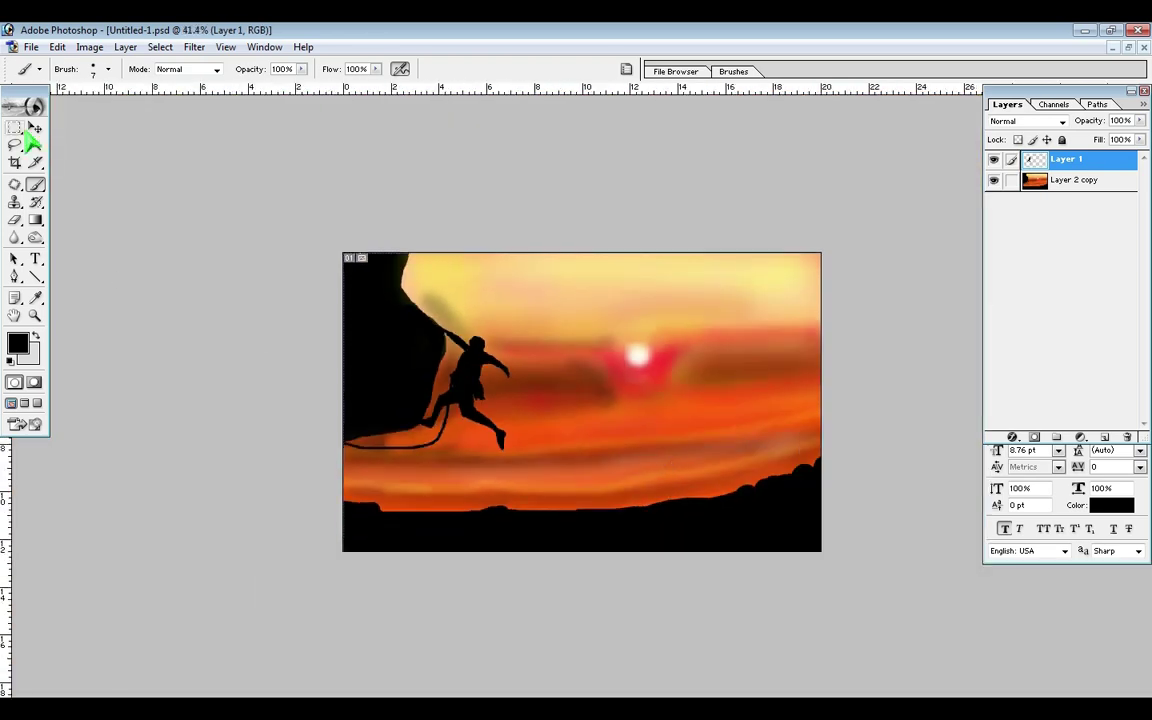
Step: Brush mid-grey 7E7E7E strokes over the lower cloud bands with reduced flow, undoing the last stroke
key(v)
click(18, 343)
click(32, 458)
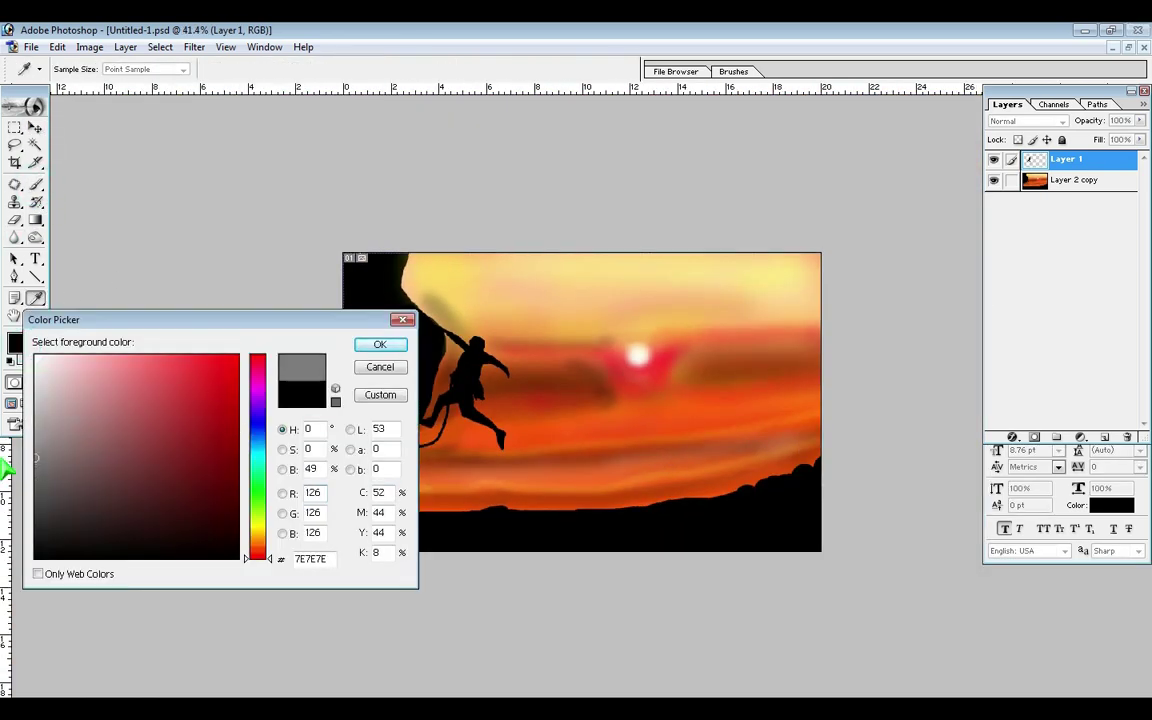
click(380, 342)
key(b)
click(376, 69)
drag(356, 88, 317, 88)
drag(444, 497, 808, 456)
drag(341, 466, 456, 448)
key(ctrl+z)
Step: Change the foreground colour to black and try strokes across the lower cloud bands, undoing them
click(21, 346)
click(32, 570)
click(380, 341)
drag(338, 469, 826, 449)
key(ctrl+z)
mouse_move(738, 485)
mouse_down()
mouse_move(380, 482)
mouse_move(735, 483)
mouse_up()
key(ctrl+z)
key(ctrl+z)
Step: Shade the lower cloud bands in black with a soft size 80 brush at 27% opacity and 25% flow
mouse_move(347, 488)
mouse_down()
mouse_move(733, 481)
mouse_move(560, 470)
mouse_move(399, 481)
mouse_up()
drag(301, 69, 289, 84)
click(377, 71)
right_click(535, 416)
scroll(676, 545, down, 1)
click(676, 547)
click(342, 484)
key(bracketright)
key(bracketright)
drag(341, 479, 816, 455)
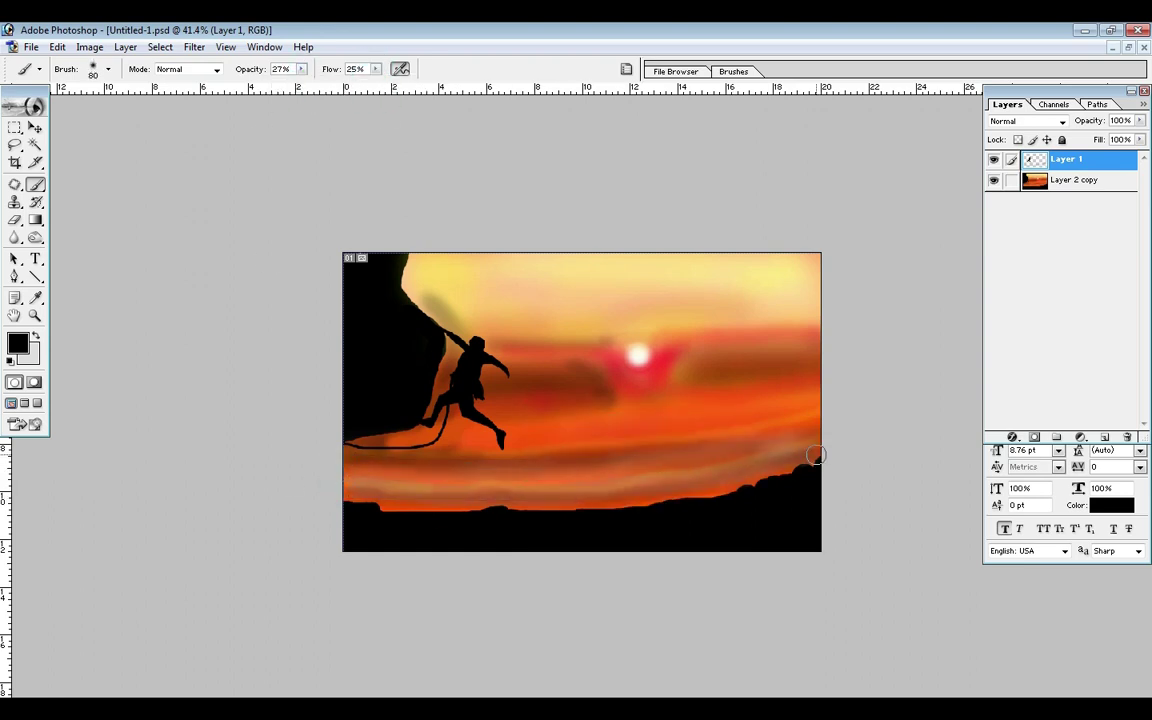
Step: Set the foreground colour to white and try a halo around the sun on Layer 1 with a hard size 19 brush
drag(590, 310, 716, 410)
click(16, 344)
click(24, 336)
click(380, 325)
right_click(510, 411)
click(638, 472)
click(477, 354)
mouse_move(476, 353)
mouse_down()
mouse_move(453, 414)
mouse_move(437, 406)
mouse_move(447, 309)
mouse_move(509, 297)
mouse_move(420, 410)
mouse_move(429, 301)
mouse_move(560, 422)
mouse_move(436, 281)
mouse_move(450, 455)
mouse_move(488, 278)
mouse_up()
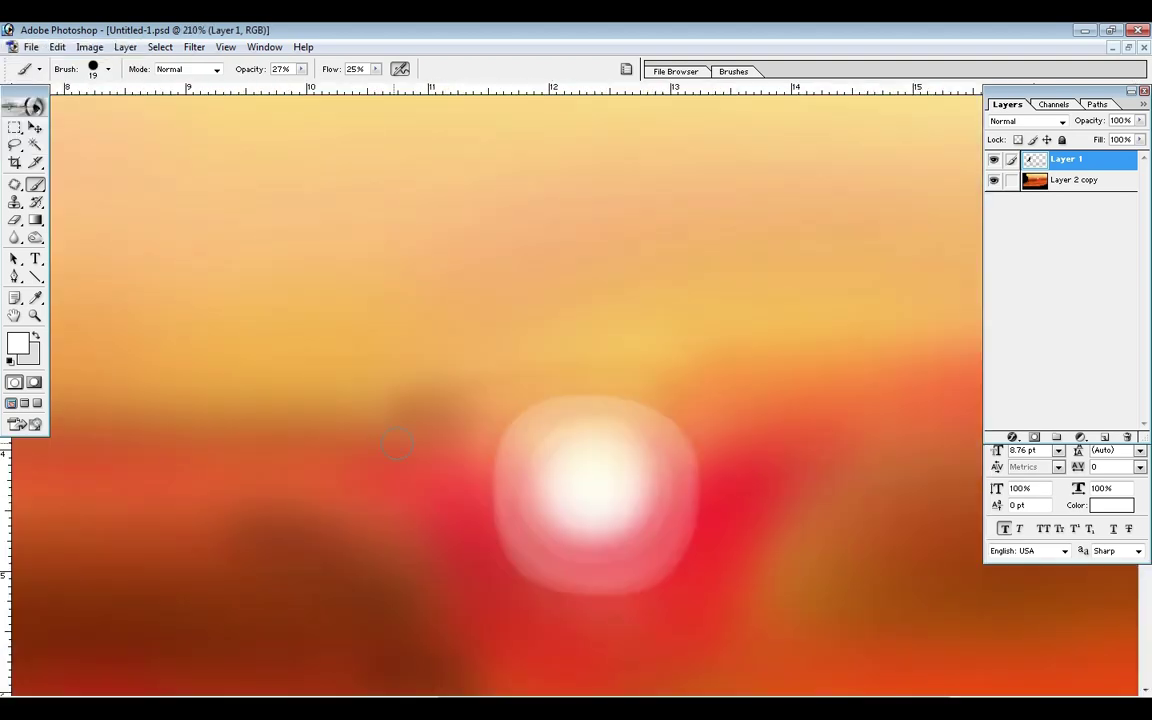
key(ctrl+z)
Step: Brighten the sun's disc with white strokes on Layer 2 copy
key(alt+[)
mouse_move(577, 444)
mouse_down()
mouse_move(560, 442)
mouse_move(604, 532)
mouse_up()
key(ctrl+plus)
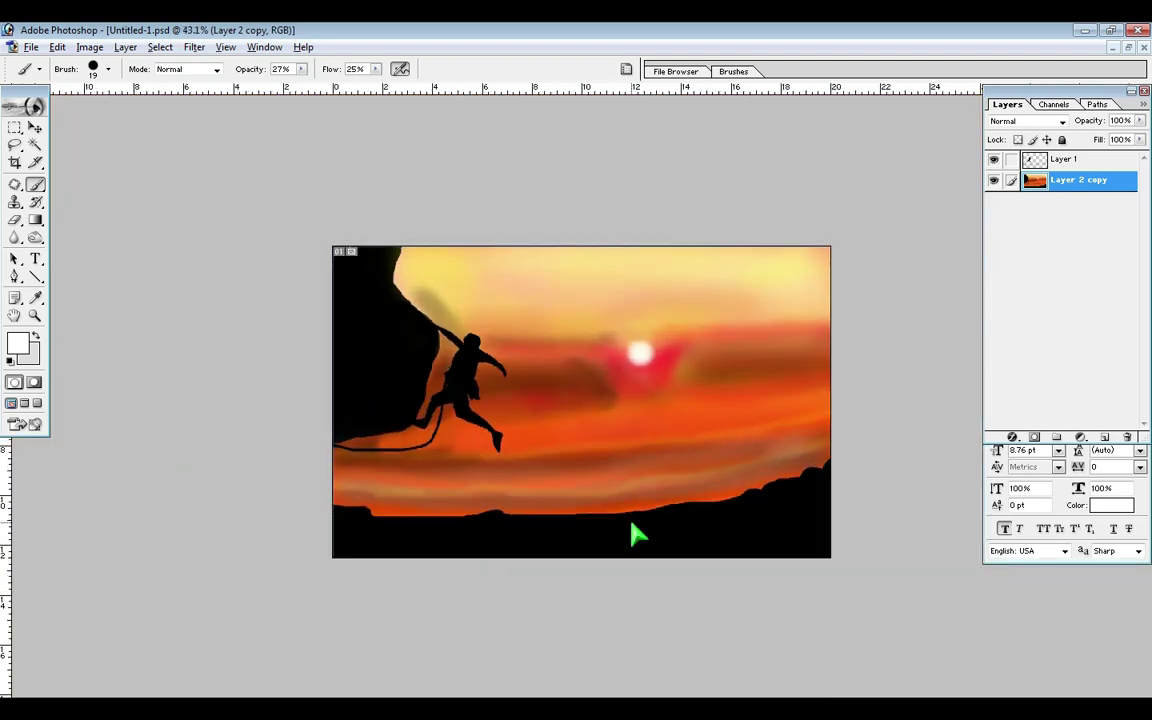